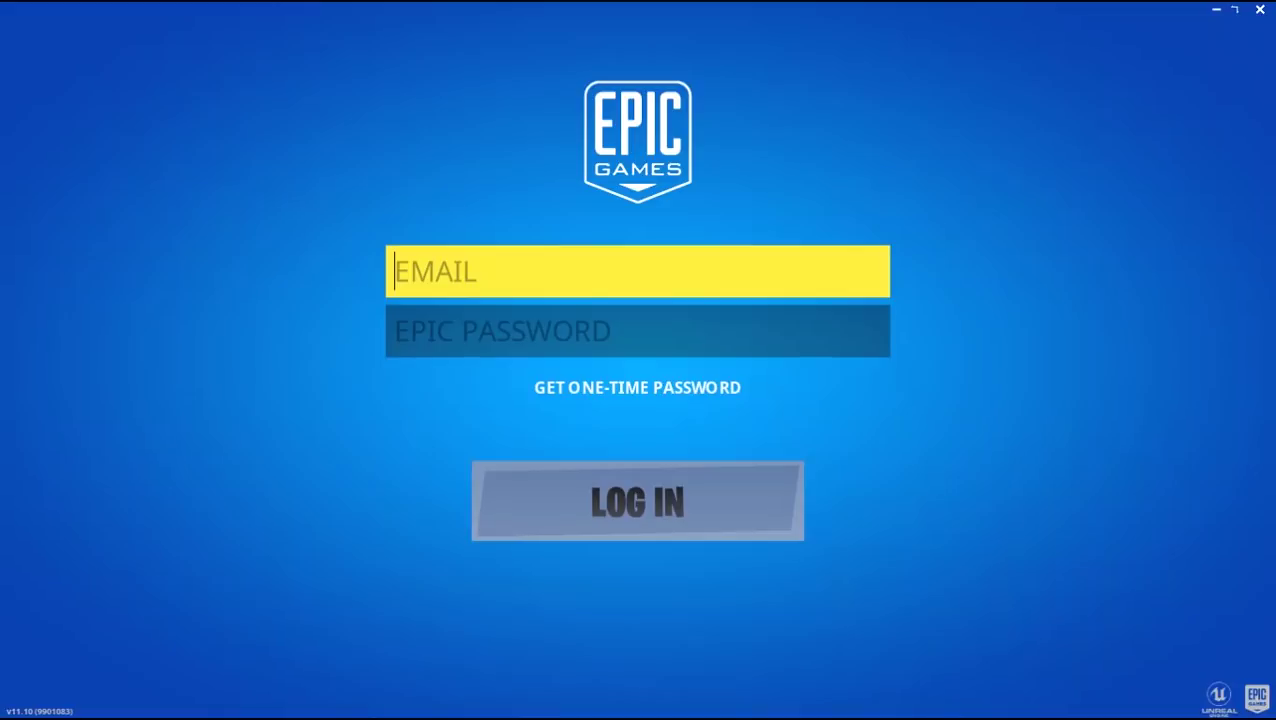
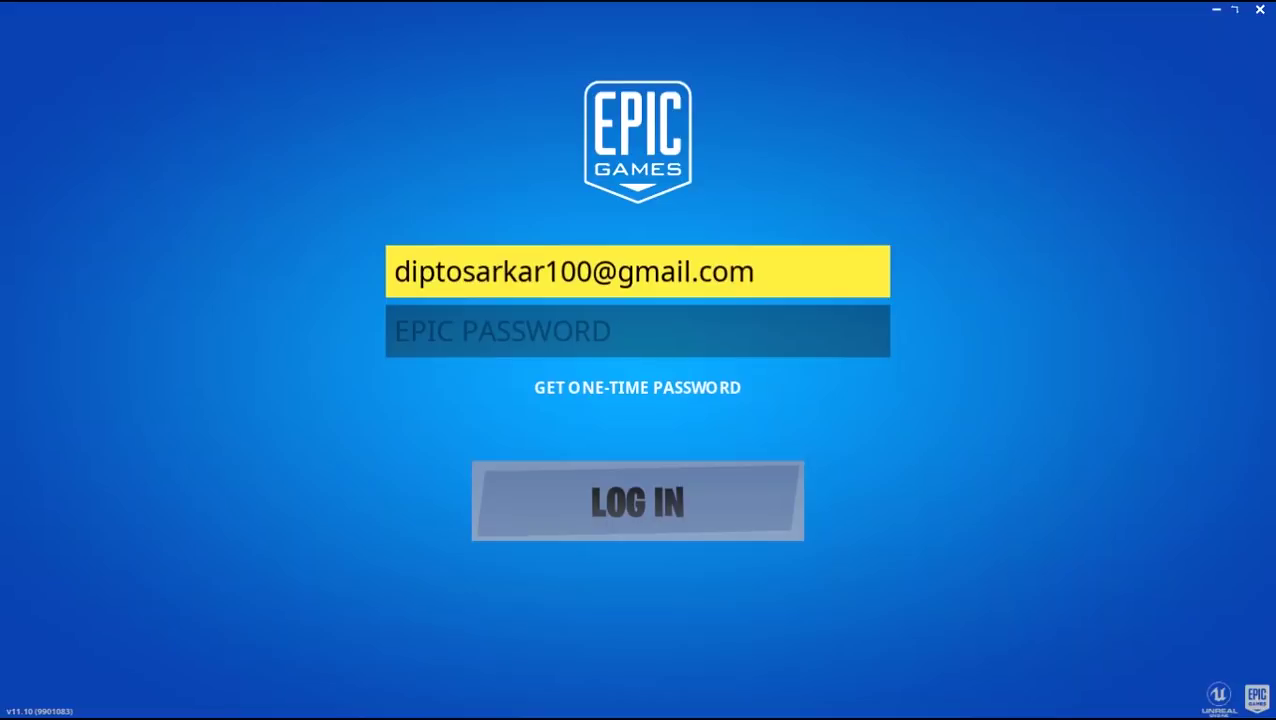
- Enter the Epic account e-mail address and password on the Fortnite login screen
{"action": "key", "text": "Tab"}
{"action": "type", "text": "•"}
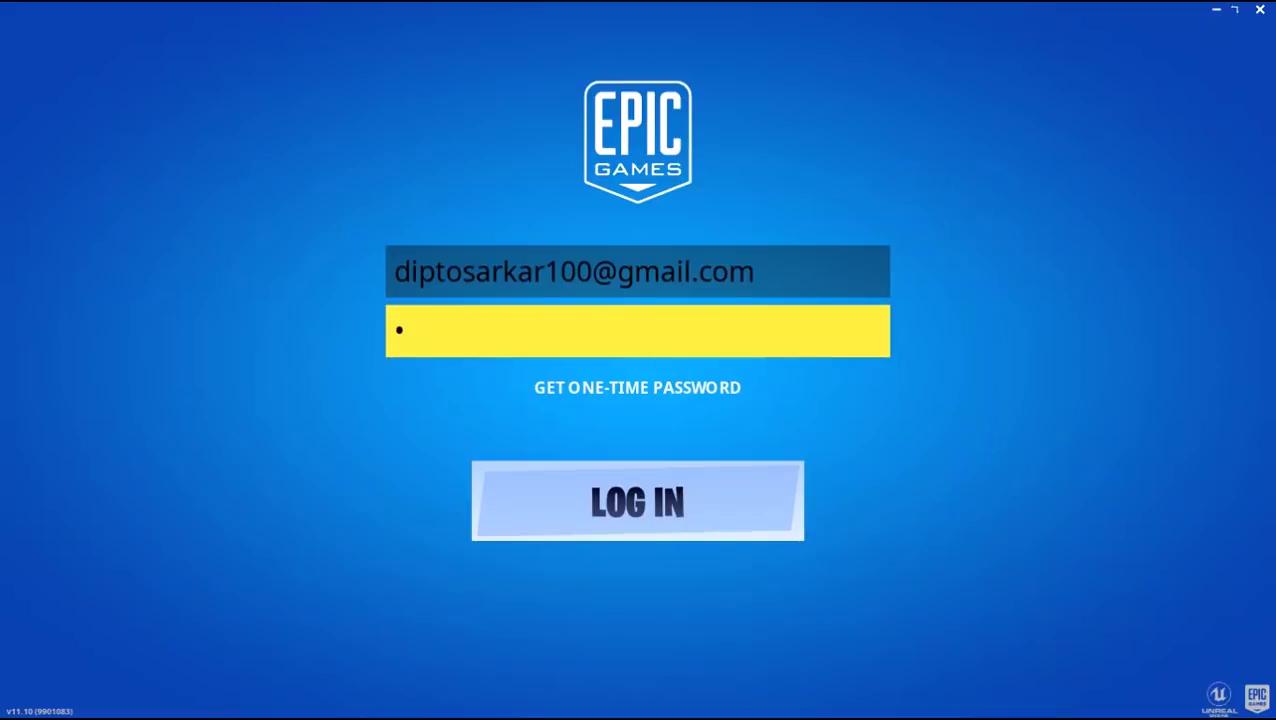
{"action": "type", "text": "••••••••••••"}
- Submit the login, then choose Quit once the server login fails
{"action": "key", "text": "Return"}
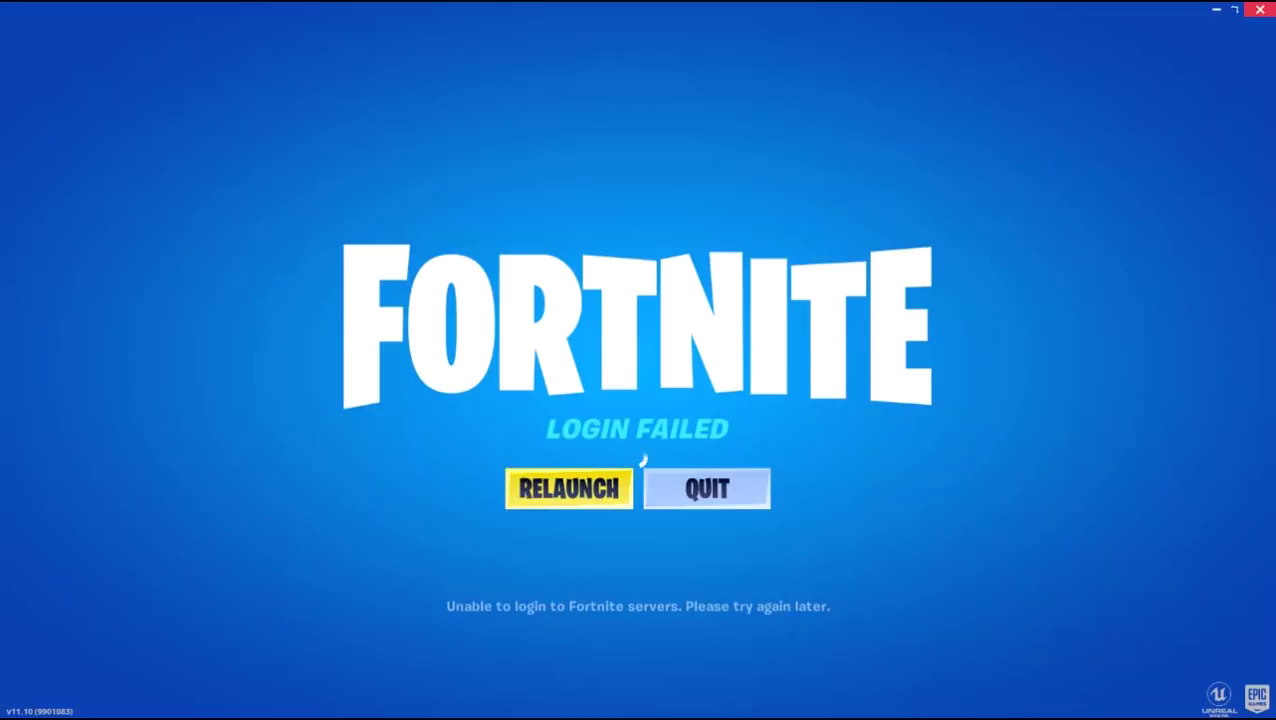
{"action": "left_click", "coordinate": [1260, 9]}
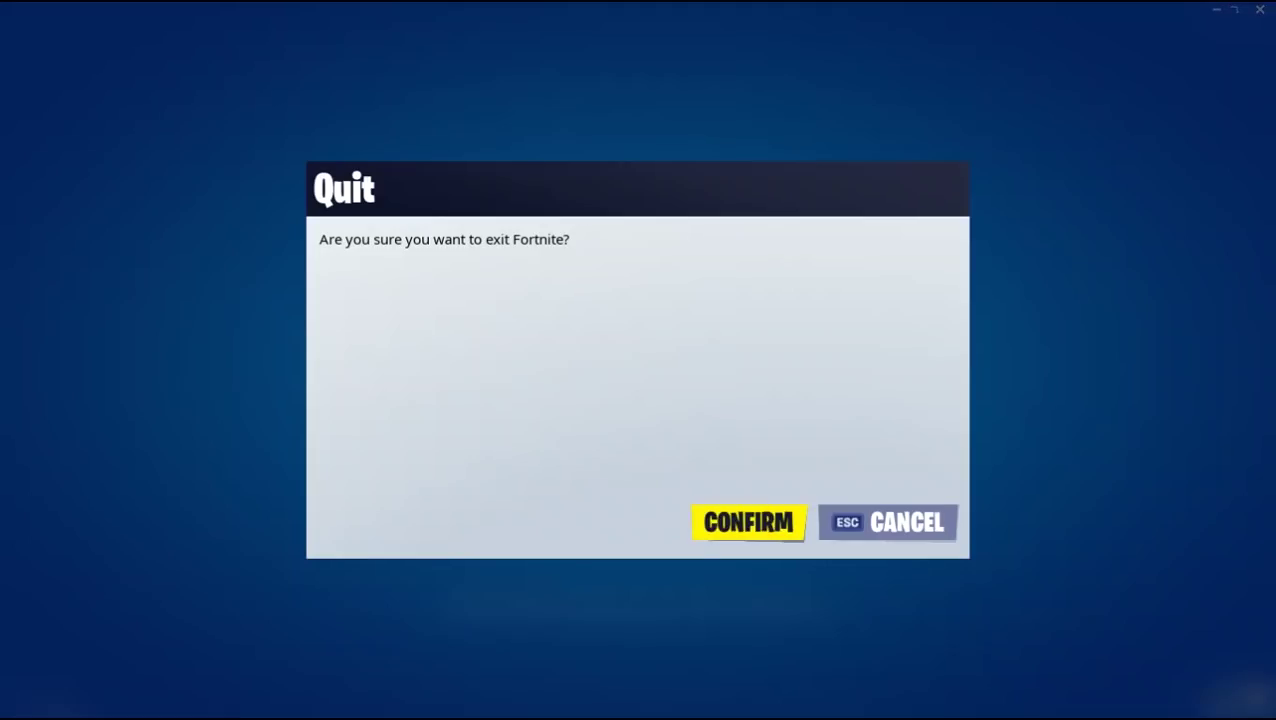
- Confirm quitting Fortnite, then refresh the desktop five times
{"action": "left_click", "coordinate": [749, 524]}
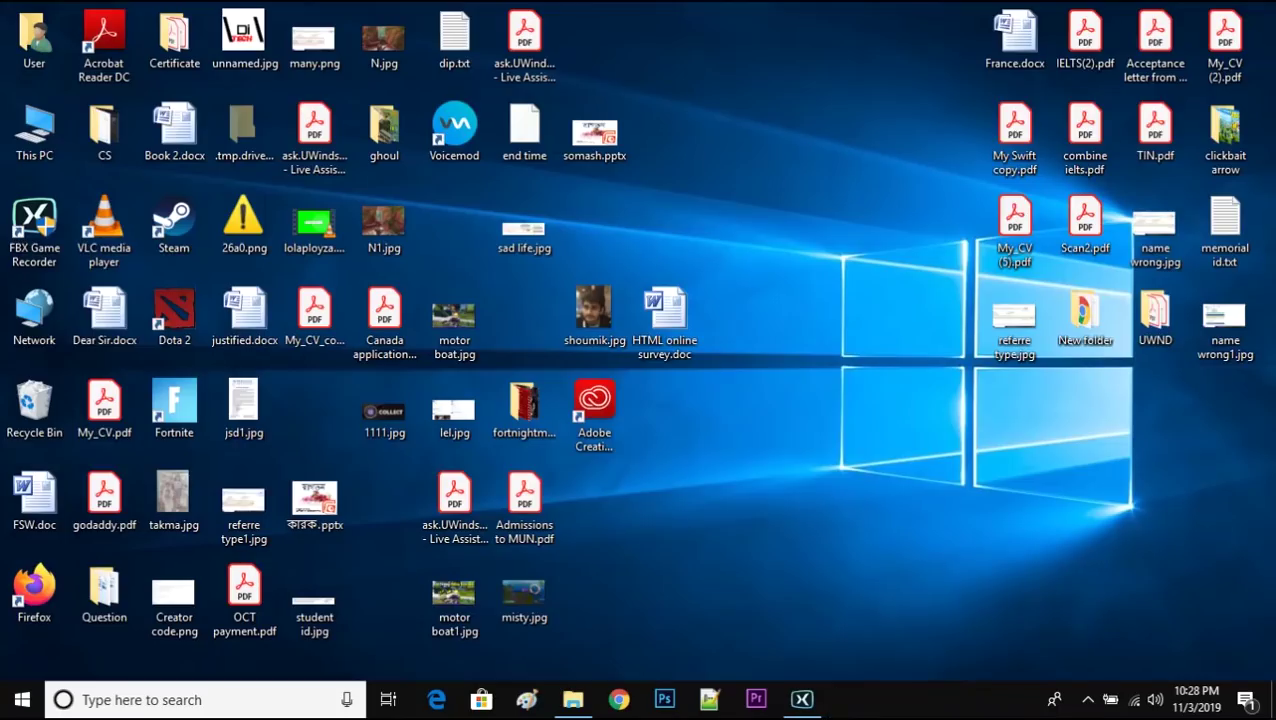
{"action": "right_click", "coordinate": [850, 206]}
{"action": "left_click", "coordinate": [902, 258]}
{"action": "right_click", "coordinate": [853, 168]}
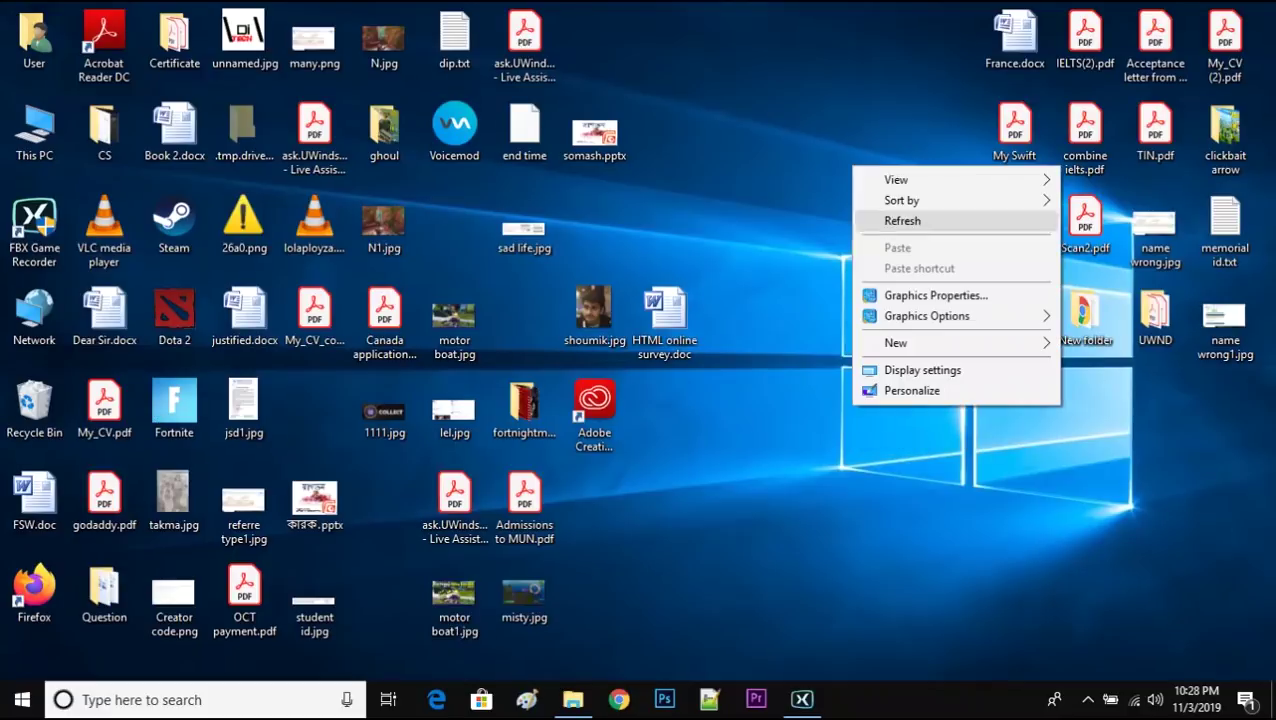
{"action": "left_click", "coordinate": [902, 220]}
{"action": "right_click", "coordinate": [744, 180]}
{"action": "left_click", "coordinate": [795, 234]}
{"action": "right_click", "coordinate": [783, 175]}
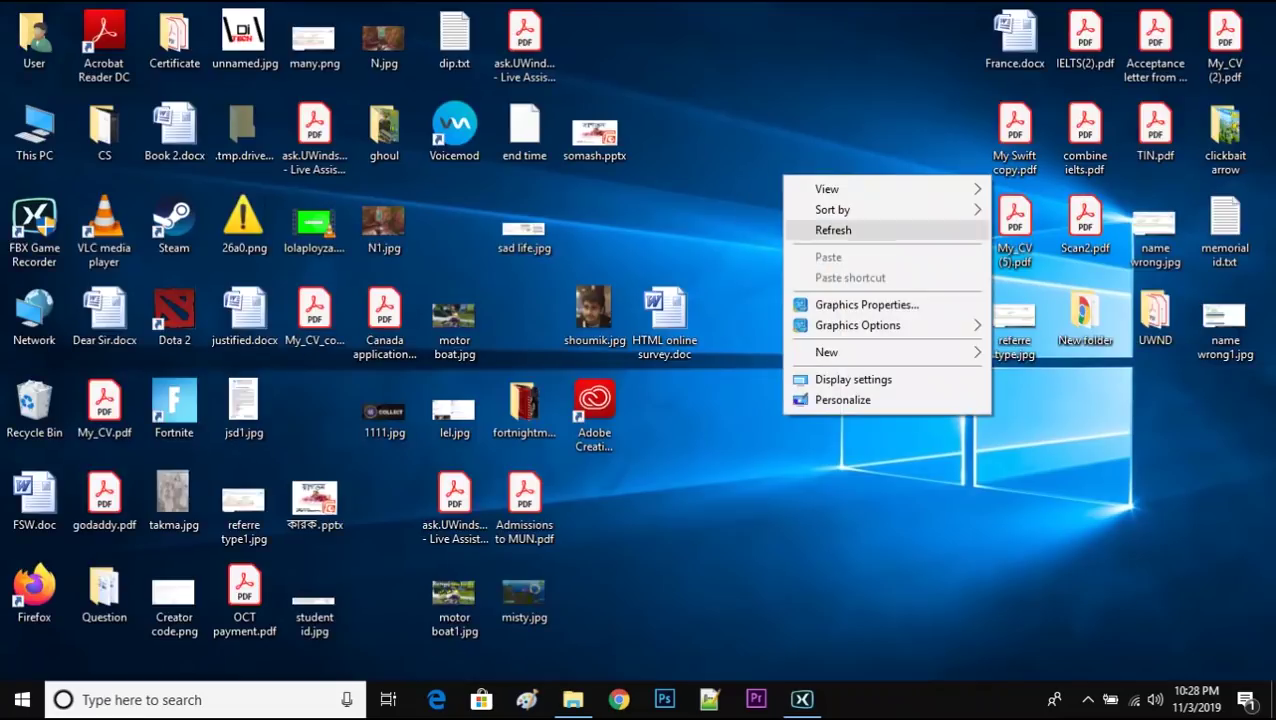
{"action": "left_click", "coordinate": [833, 230]}
{"action": "right_click", "coordinate": [785, 158]}
{"action": "left_click", "coordinate": [833, 211]}
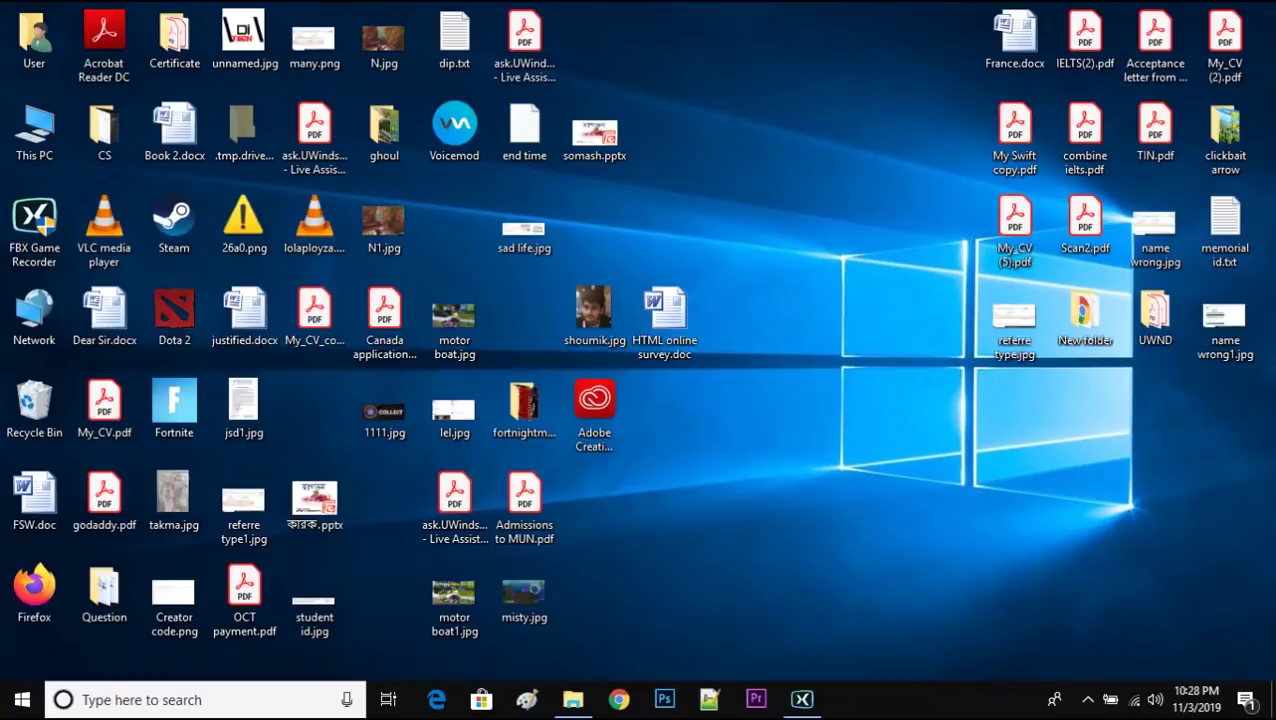
- Open the Run dialog from a Start search for 'run', then dismiss it
{"action": "key", "text": "super"}
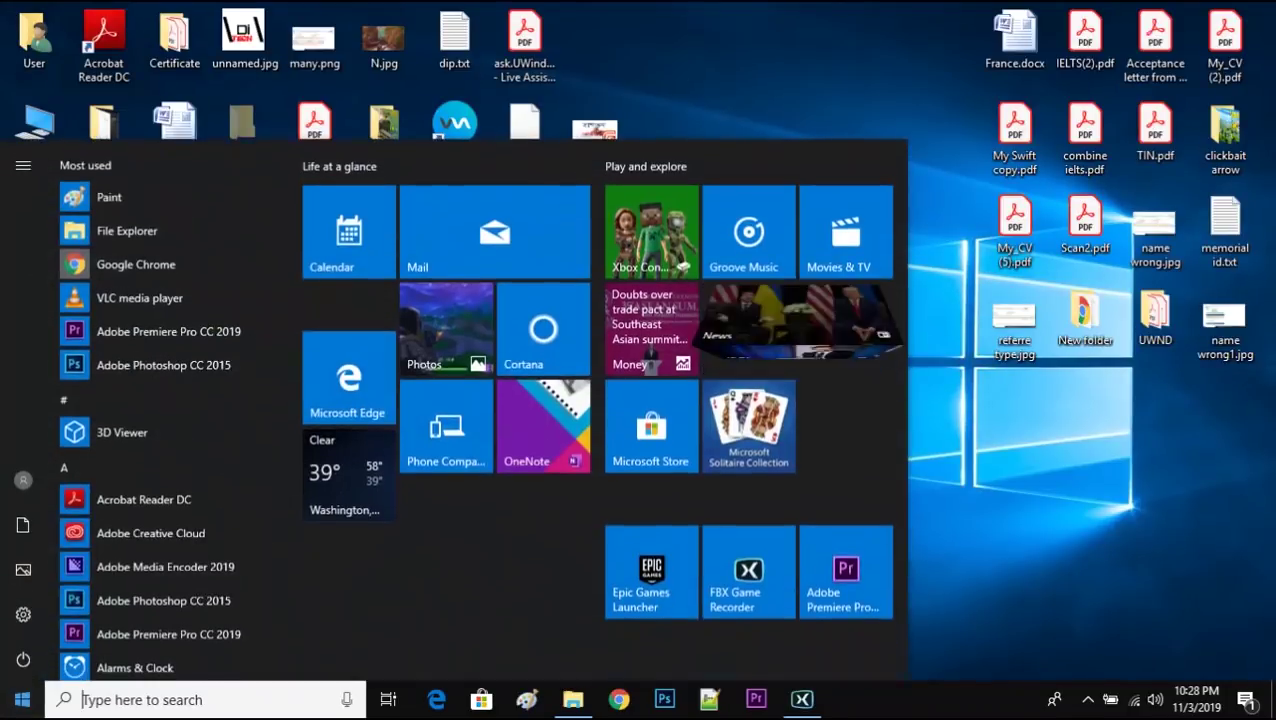
{"action": "type", "text": "ru"}
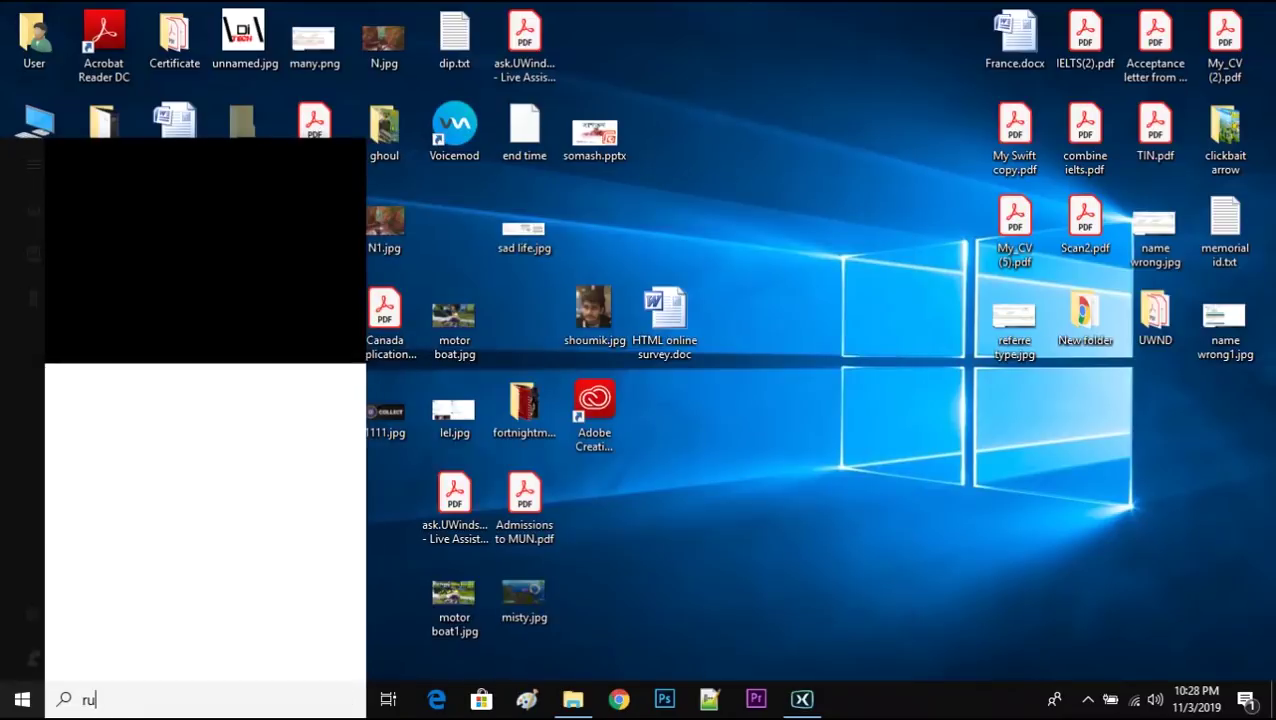
{"action": "type", "text": "n"}
{"action": "key", "text": "Return"}
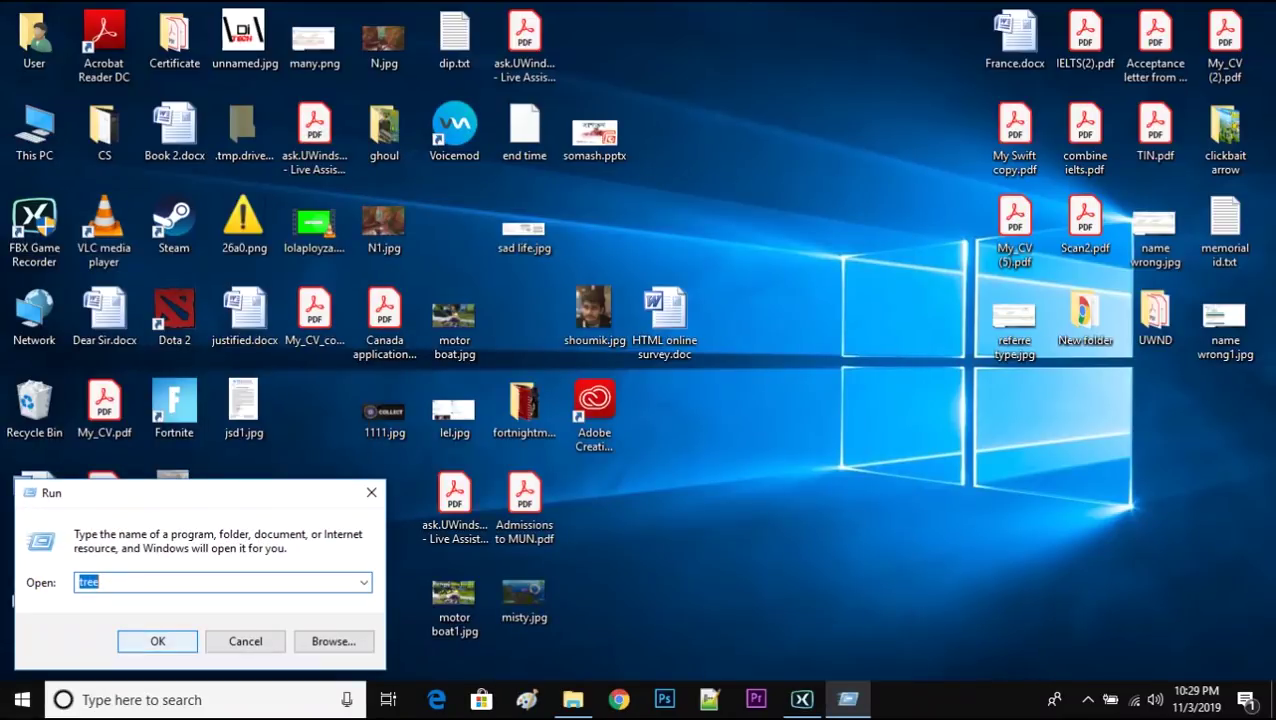
{"action": "key", "text": "Escape"}
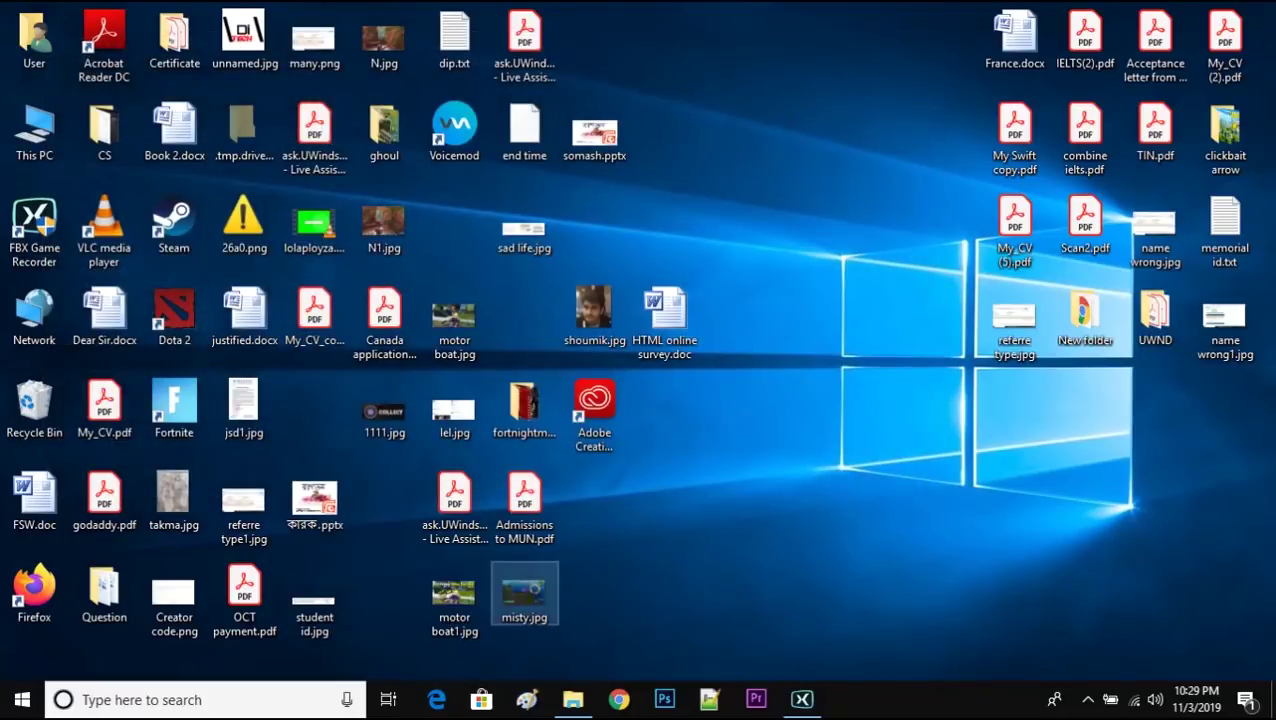
- Select motor boat.jpg, motor boat1.jpg, misty.jpg, lel.jpg, N.jpg and many.png and permanently delete them
{"action": "left_click_drag", "start_coordinate": [570, 650], "coordinate": [440, 585]}
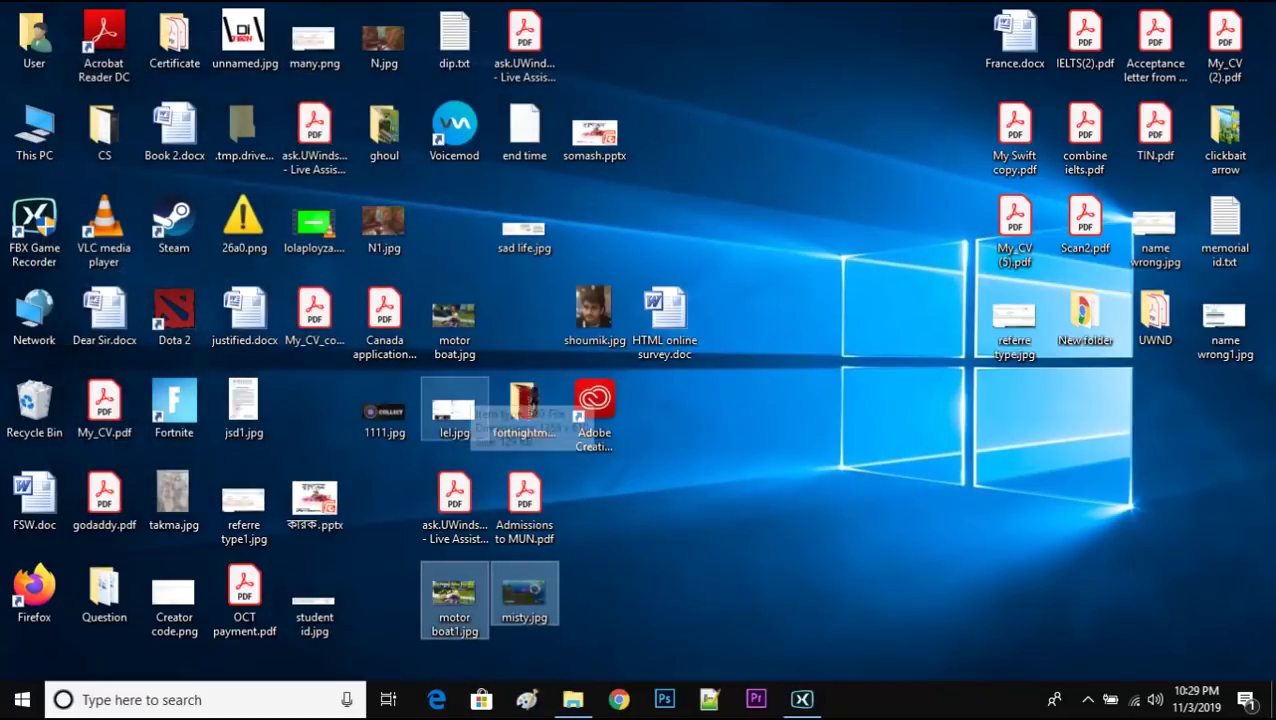
{"action": "left_click", "coordinate": [454, 320], "text": "ctrl"}
{"action": "left_click", "coordinate": [454, 410], "text": "ctrl"}
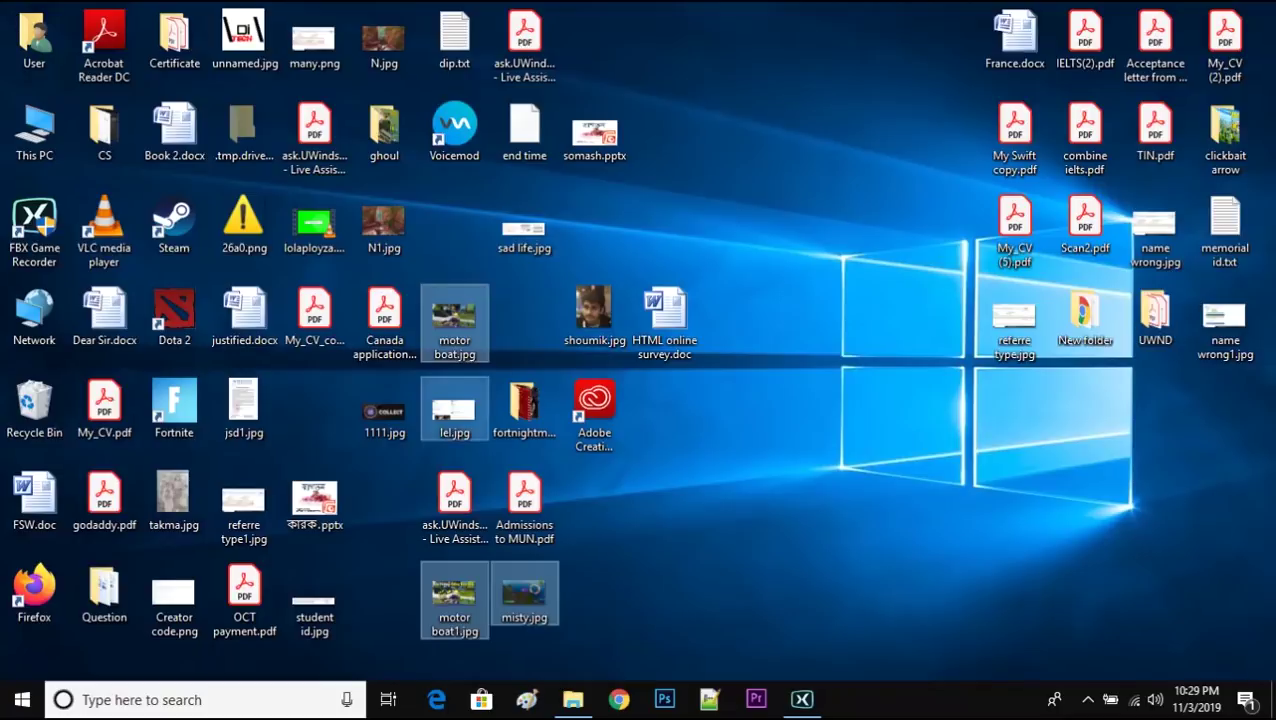
{"action": "left_click", "coordinate": [384, 40], "text": "ctrl"}
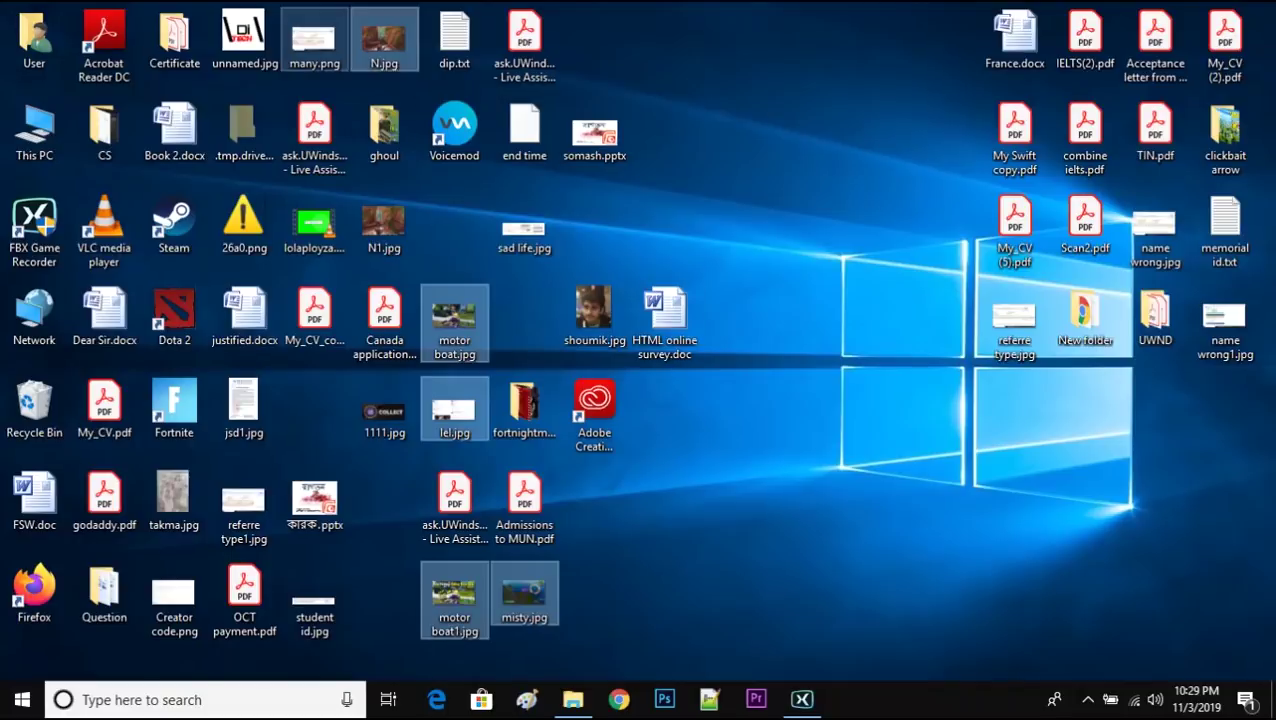
{"action": "left_click", "coordinate": [314, 40], "text": "ctrl"}
{"action": "key", "text": "shift+Delete"}
{"action": "key", "text": "Return"}
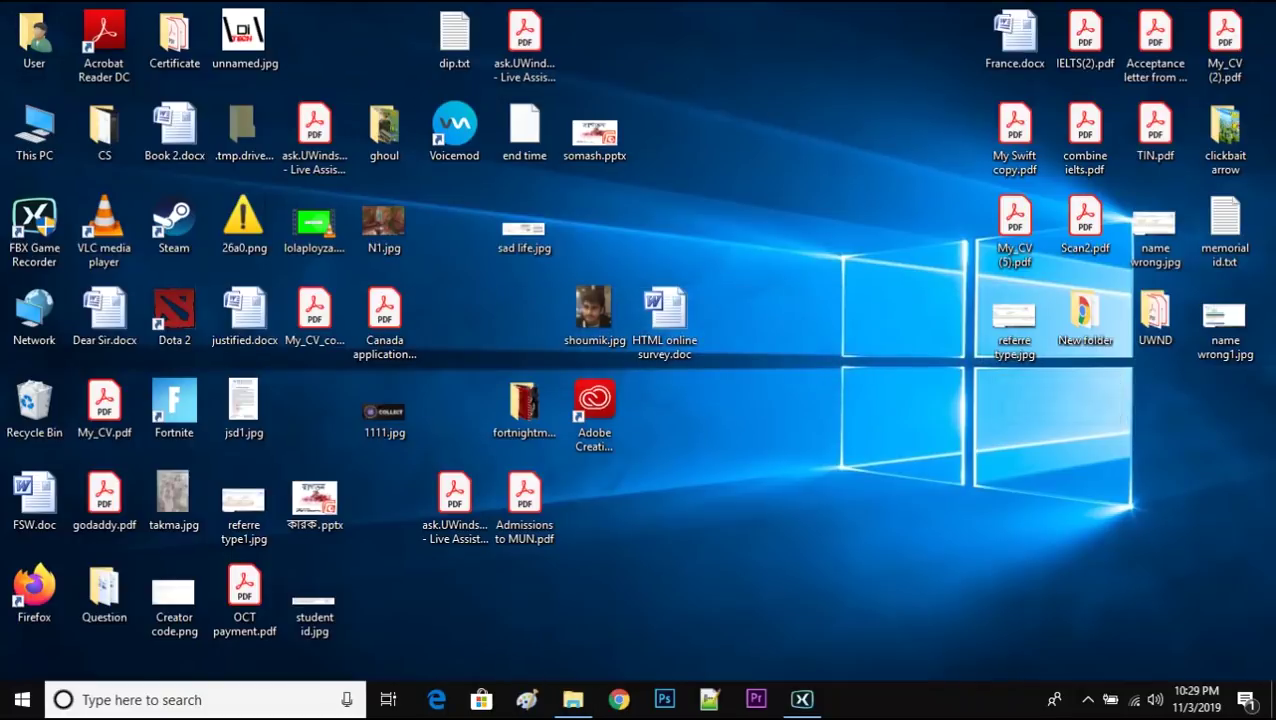
- Open %temp% from Run history and permanently delete all its items, skipping in-use files
{"action": "key", "text": "super"}
{"action": "key", "text": "super"}
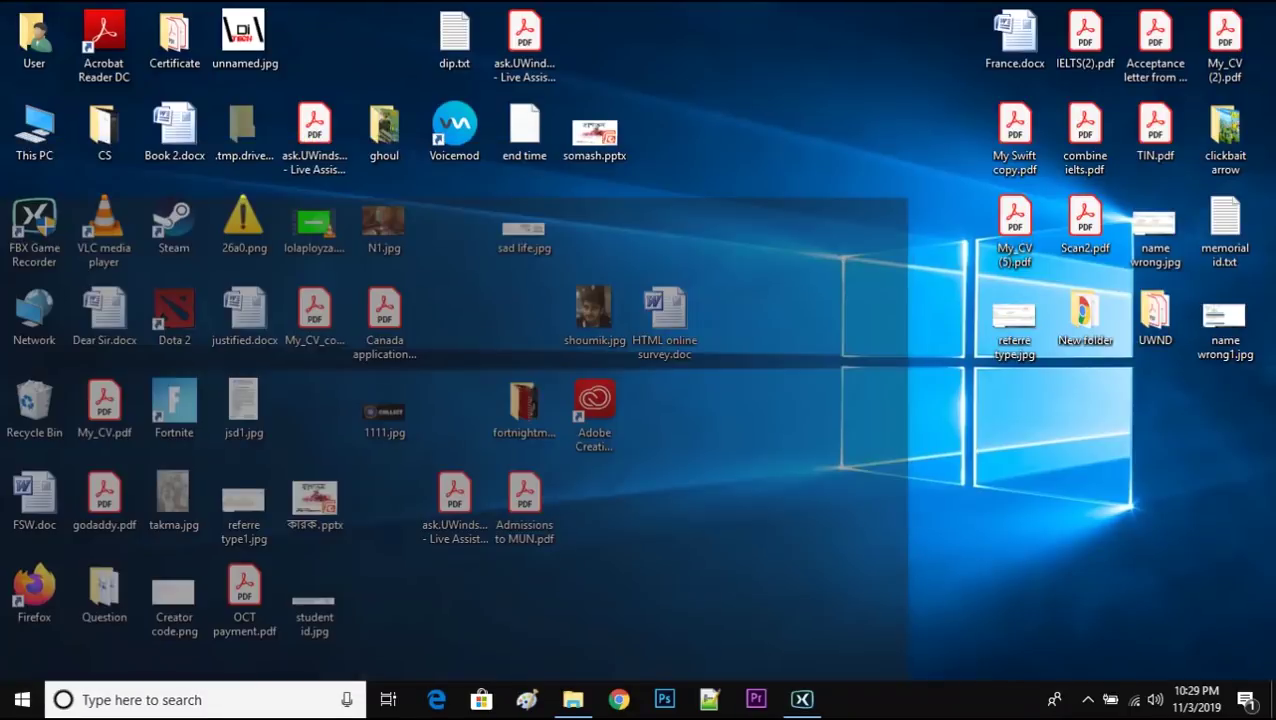
{"action": "key", "text": "super+r"}
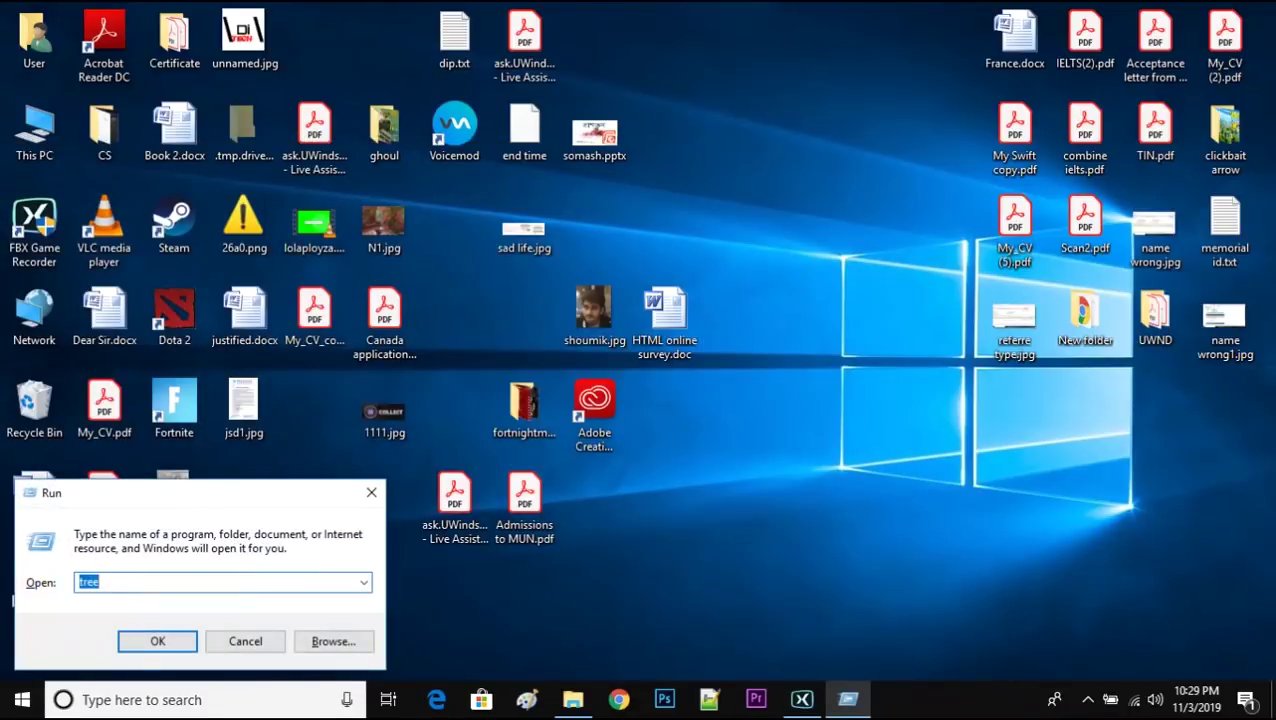
{"action": "key", "text": "Down"}
{"action": "key", "text": "Down"}
{"action": "key", "text": "Return"}
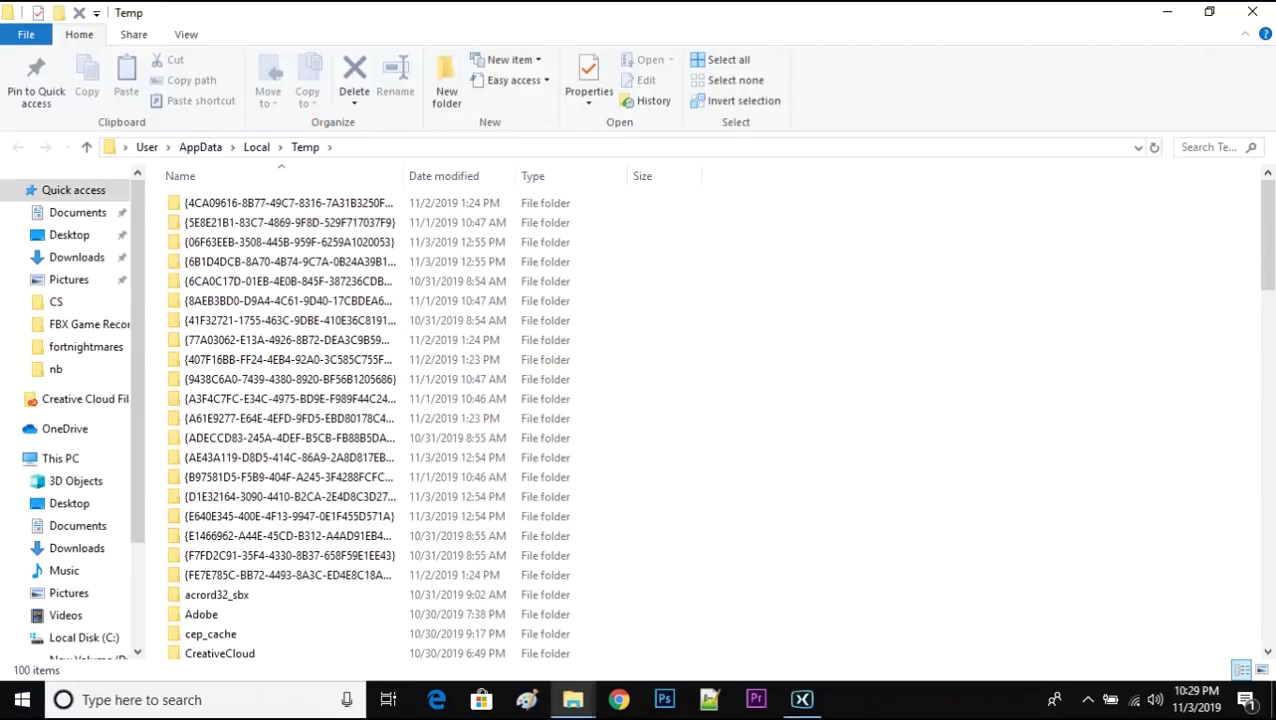
{"action": "key", "text": "ctrl+a"}
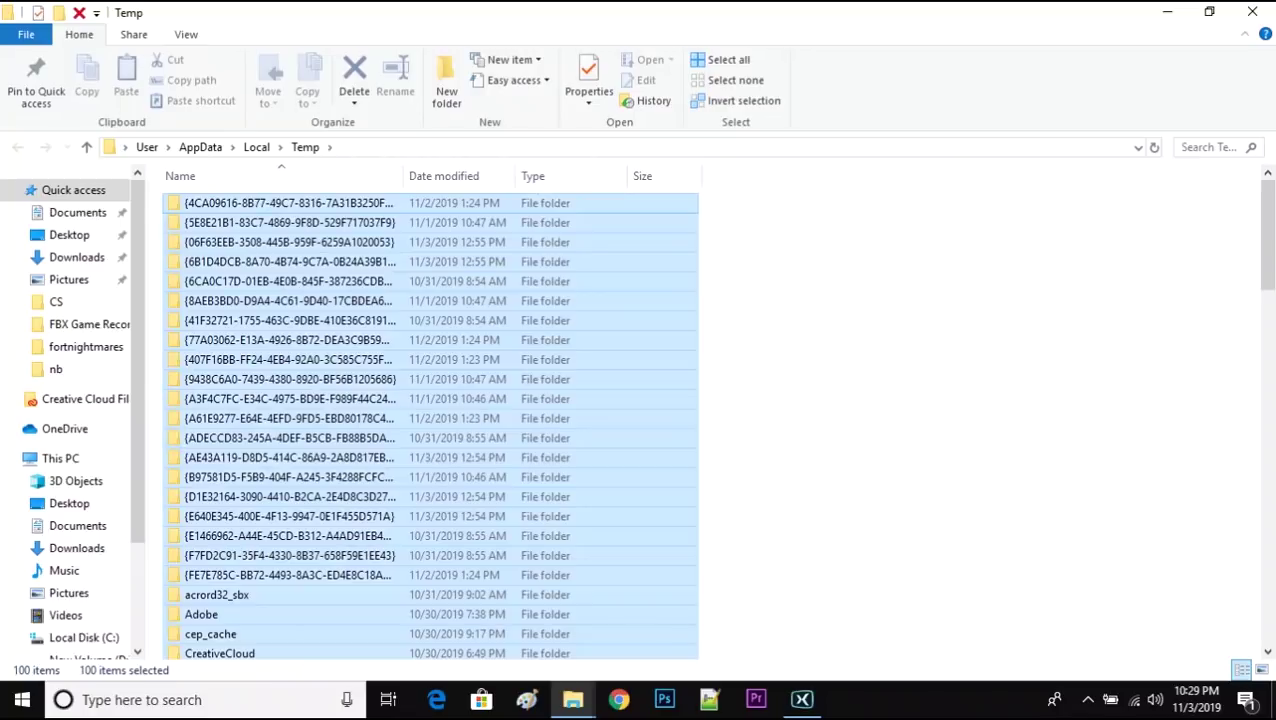
{"action": "key", "text": "shift+Delete"}
{"action": "key", "text": "Return"}
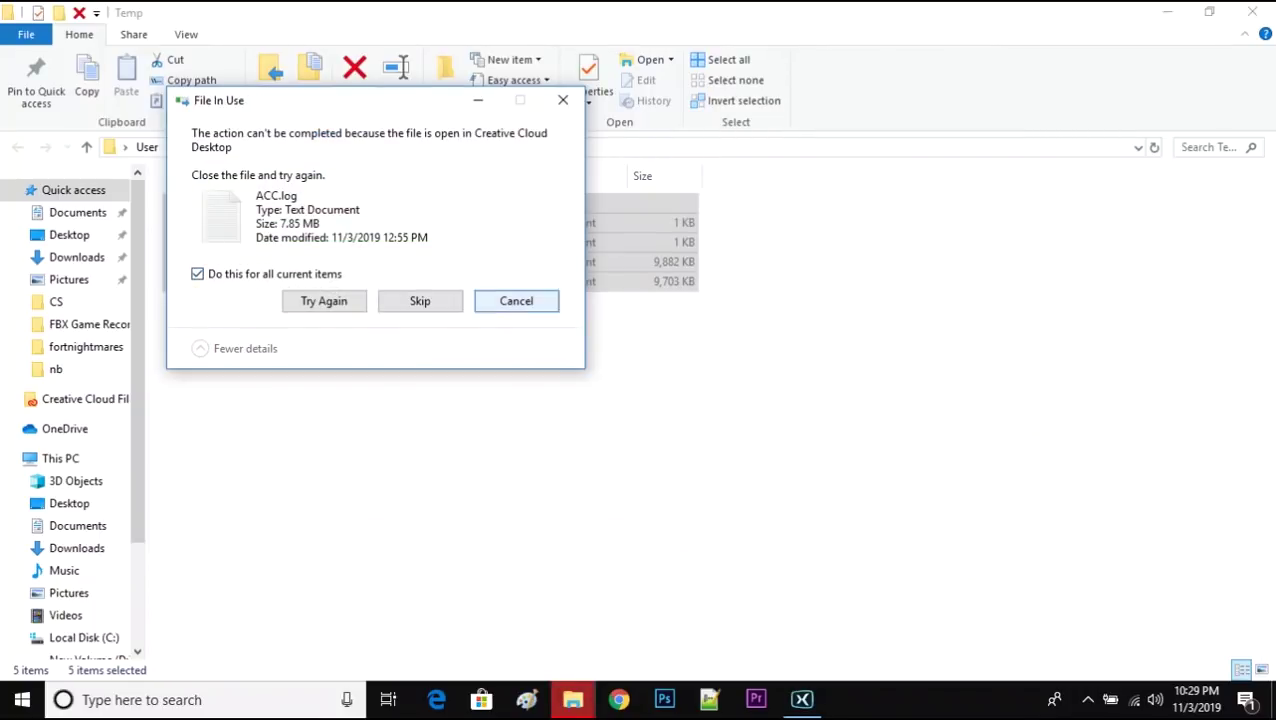
{"action": "key", "text": "s"}
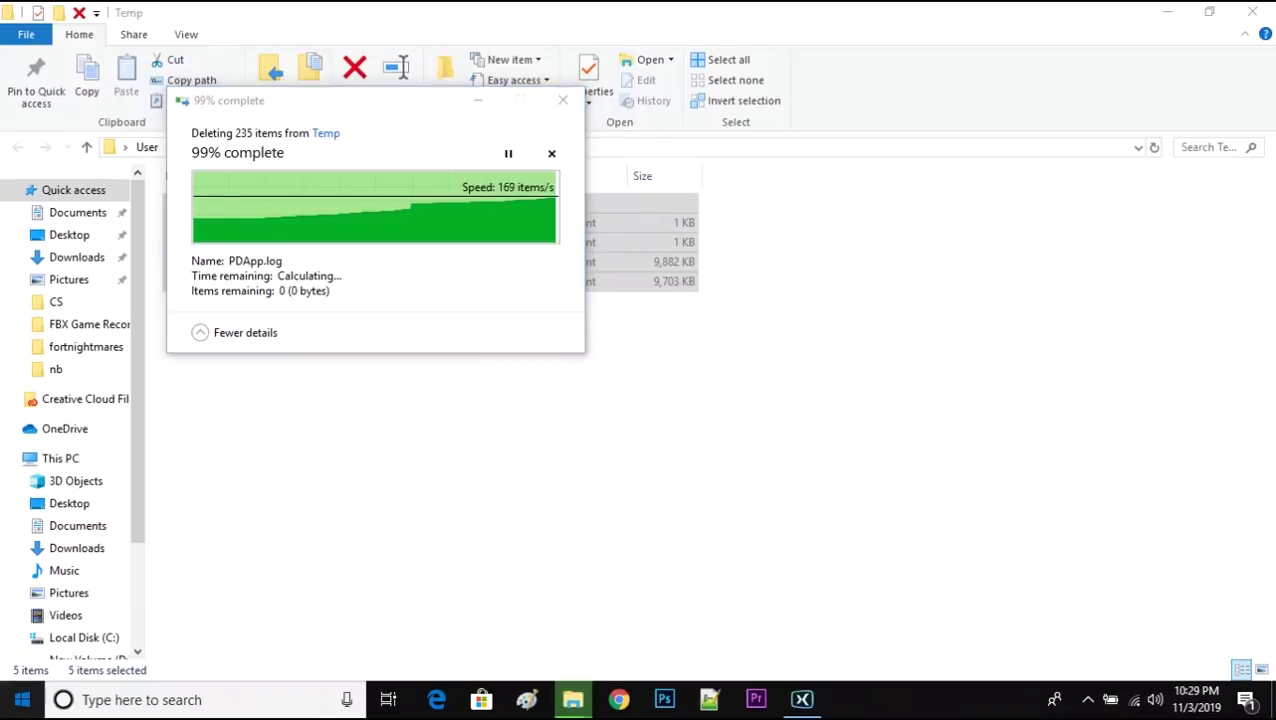
{"action": "key", "text": "super"}
- Launch the Epic Games Launcher from Start, then open the Run dialog
{"action": "type", "text": "epic"}
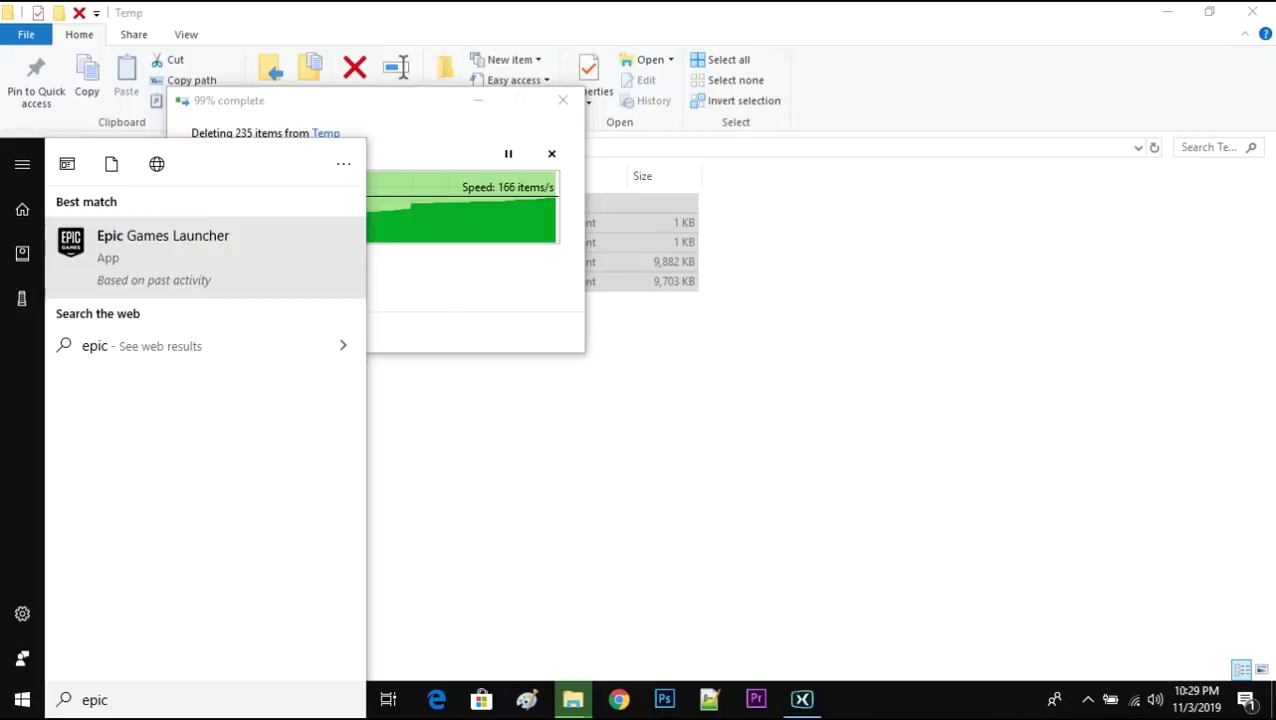
{"action": "key", "text": "Return"}
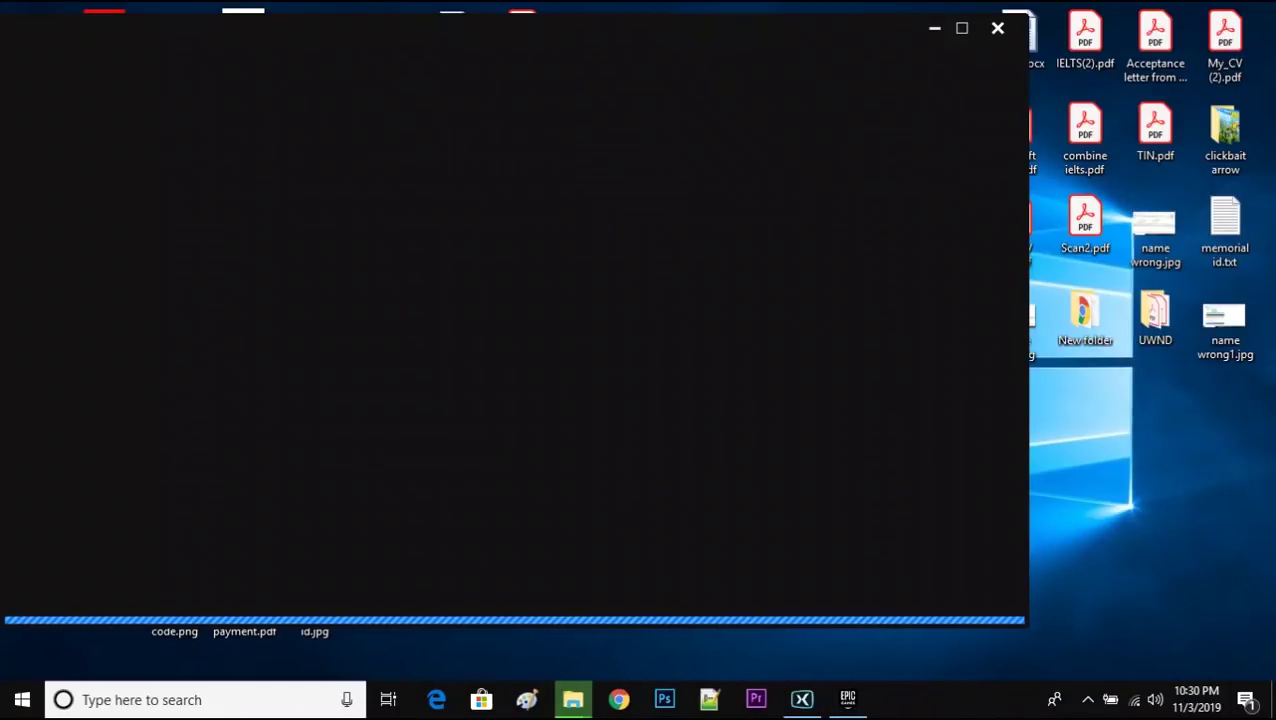
{"action": "key", "text": "super"}
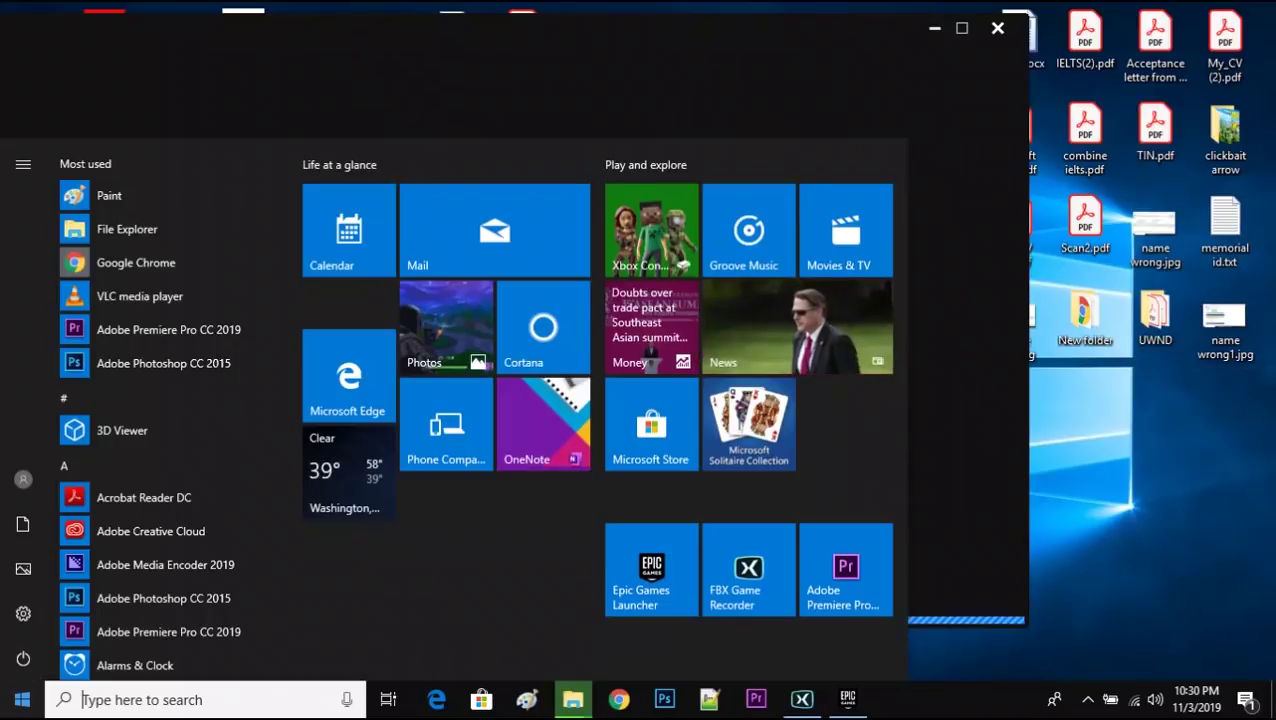
{"action": "type", "text": "run"}
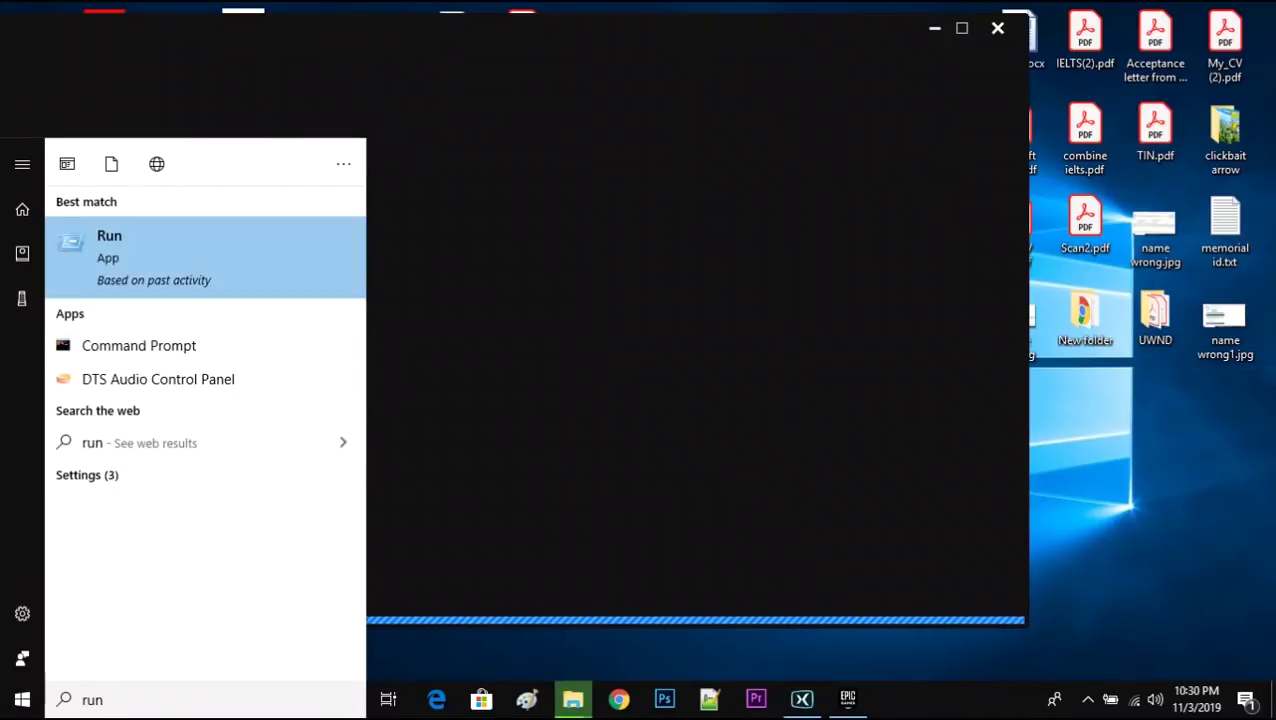
{"action": "key", "text": "Return"}
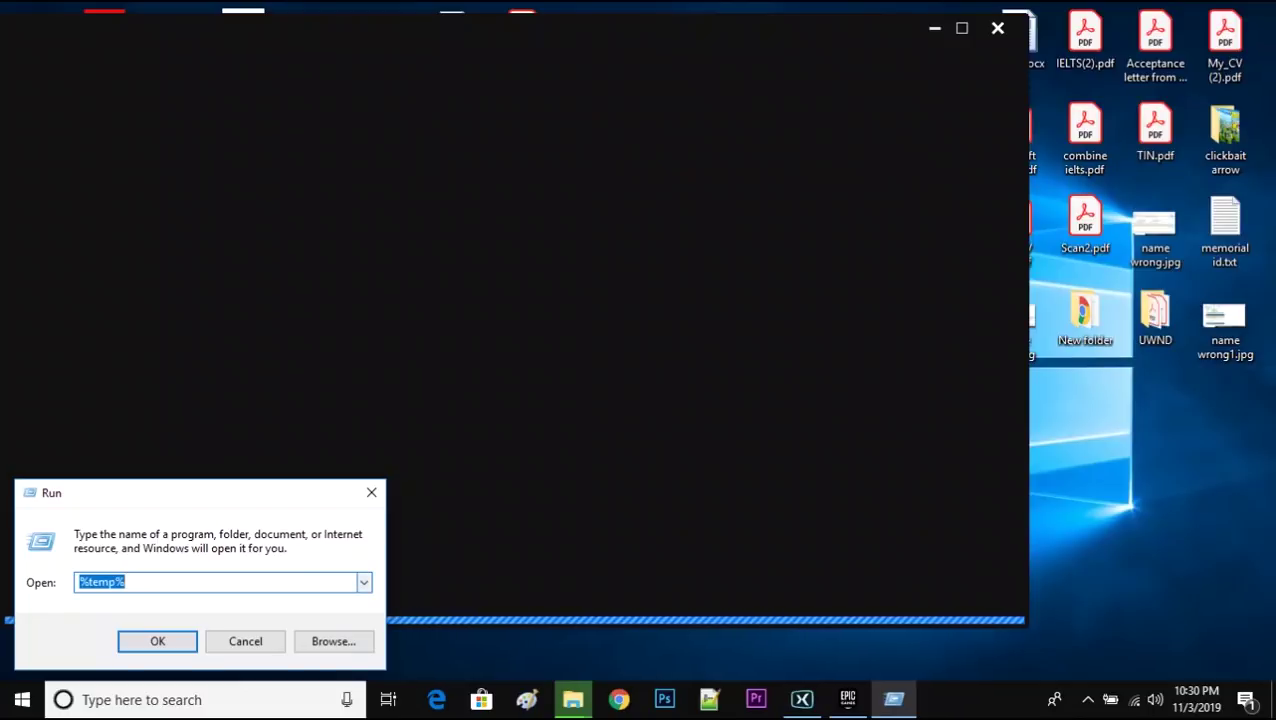
- Open the Recent folder from Run history and delete all 58 shortcuts
{"action": "key", "text": "F4"}
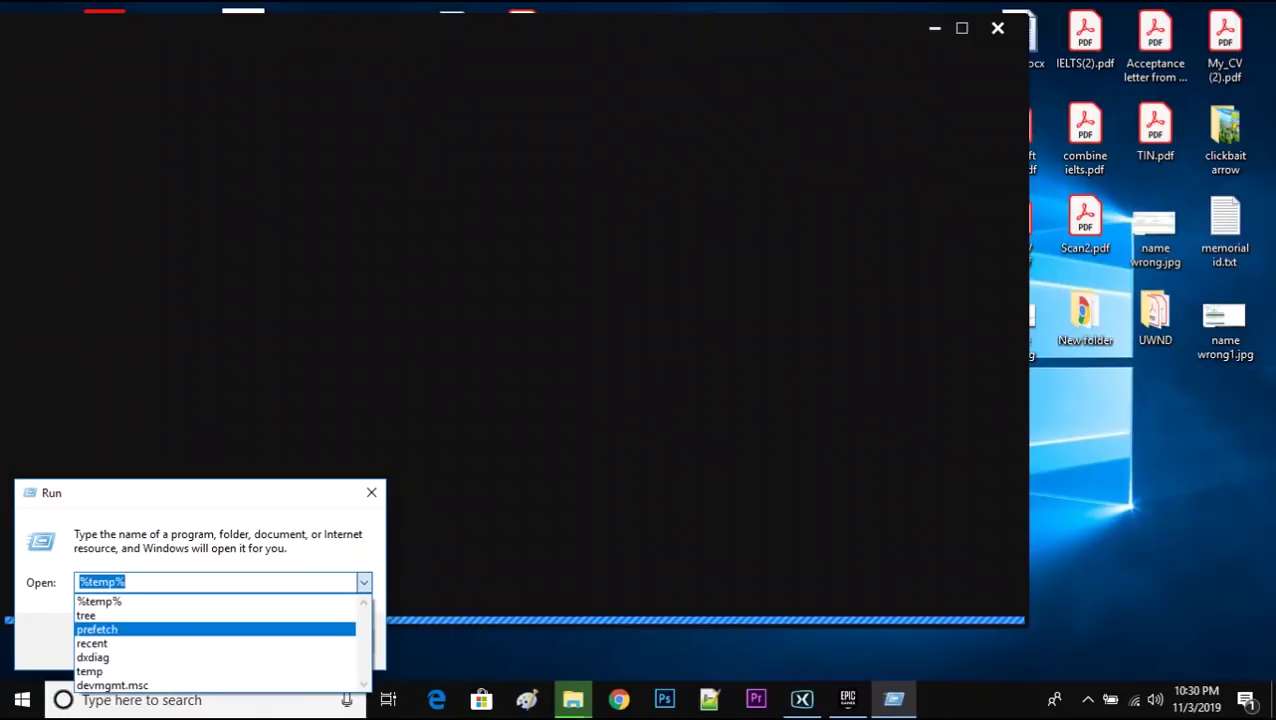
{"action": "key", "text": "Return"}
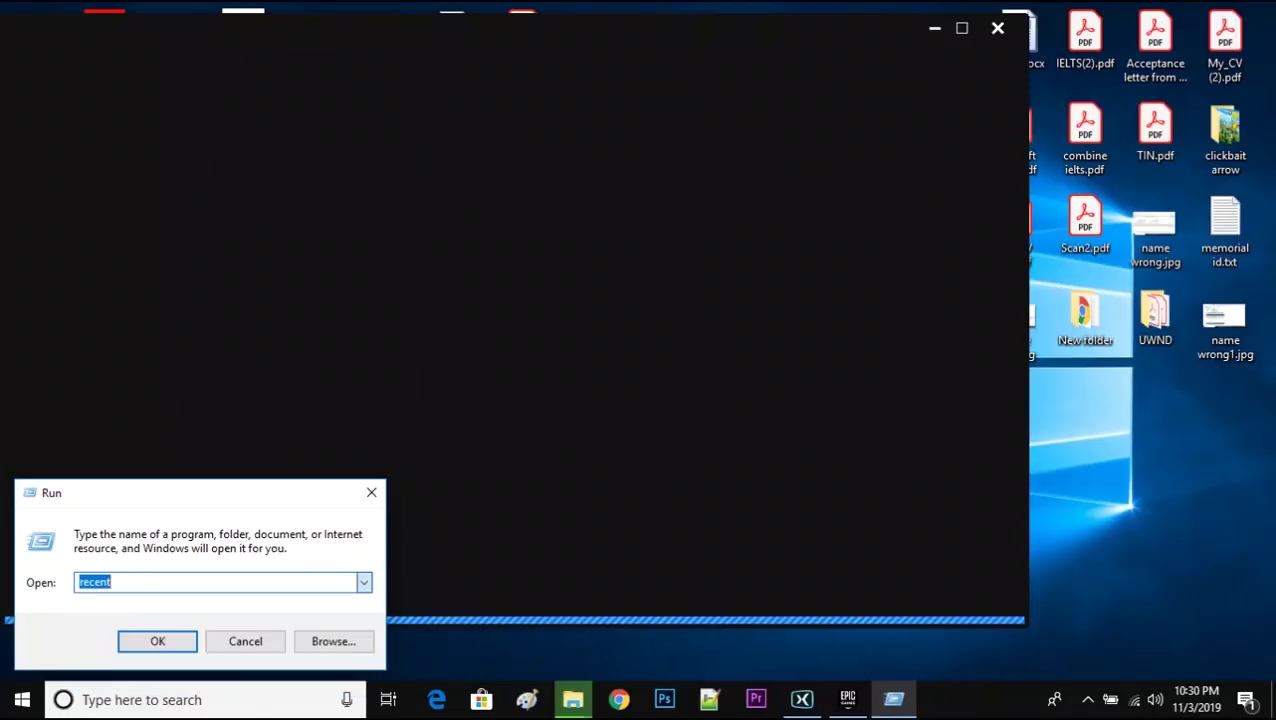
{"action": "key", "text": "Return"}
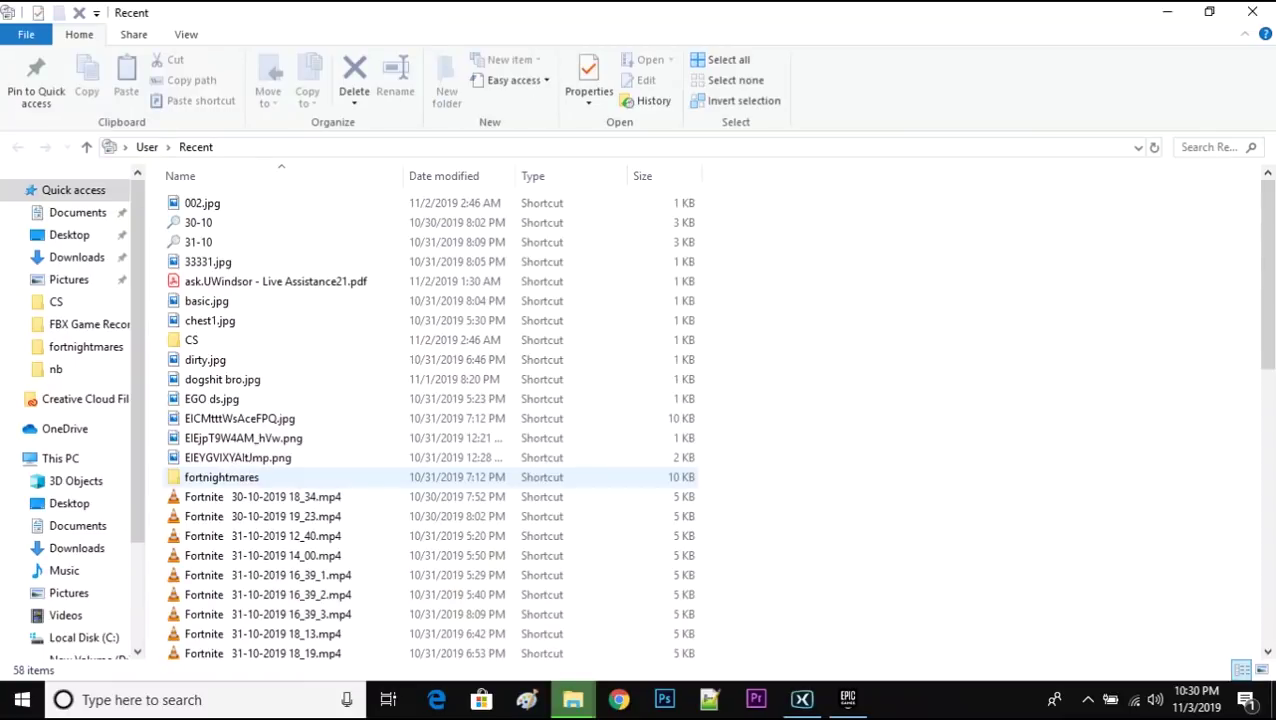
{"action": "key", "text": "ctrl+a"}
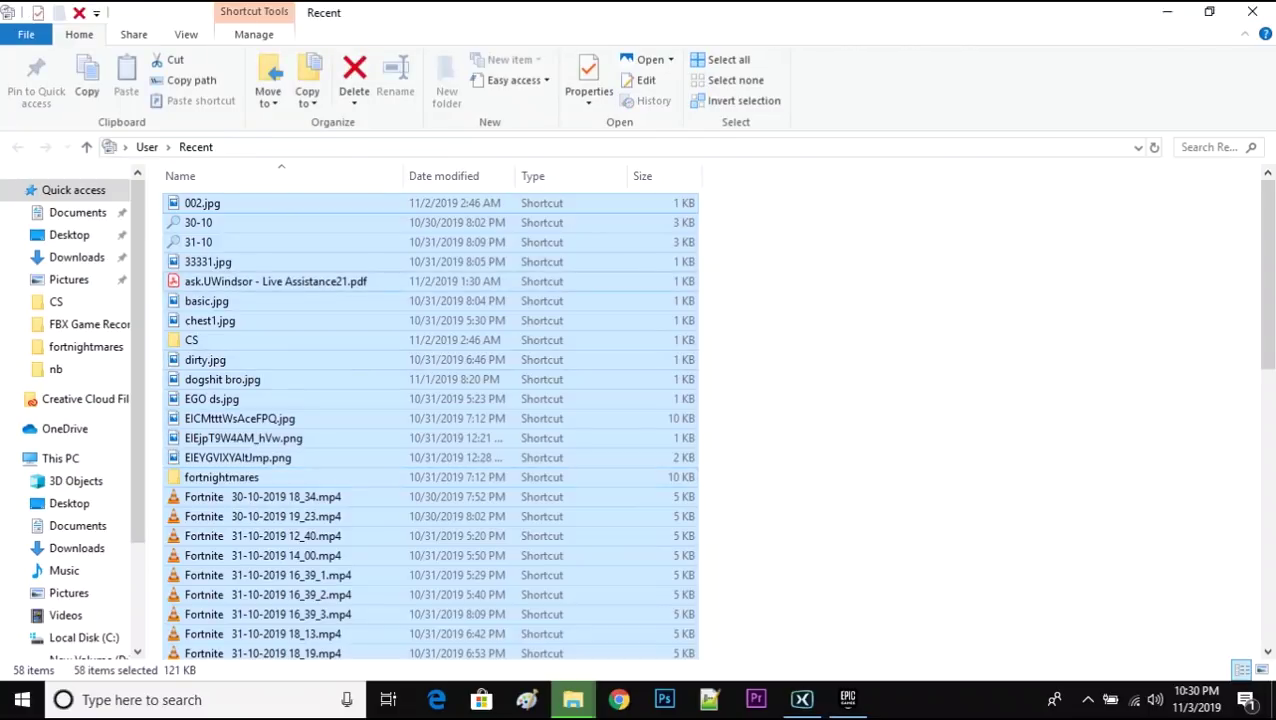
{"action": "key", "text": "Delete"}
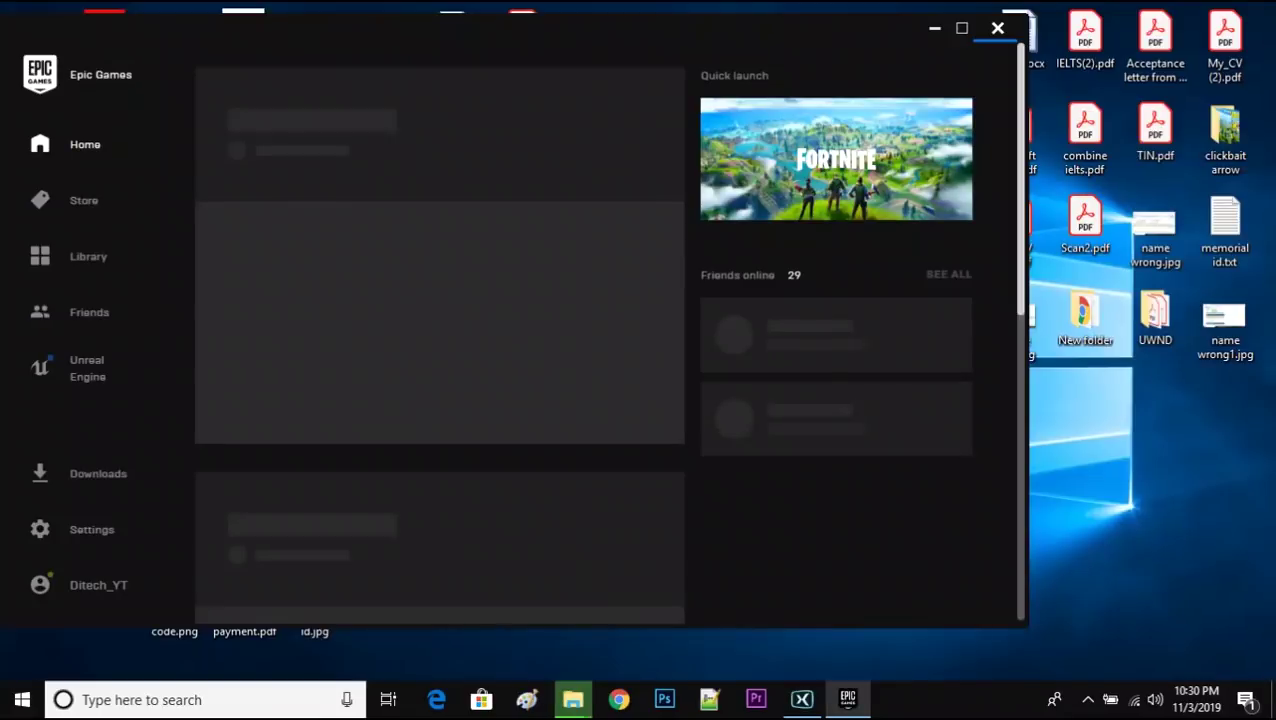
- Open Prefetch from Run history and permanently delete all 241 items, skipping the in-use file
{"action": "key", "text": "super+r"}
{"action": "key", "text": "Down"}
{"action": "key", "text": "Down"}
{"action": "key", "text": "Down"}
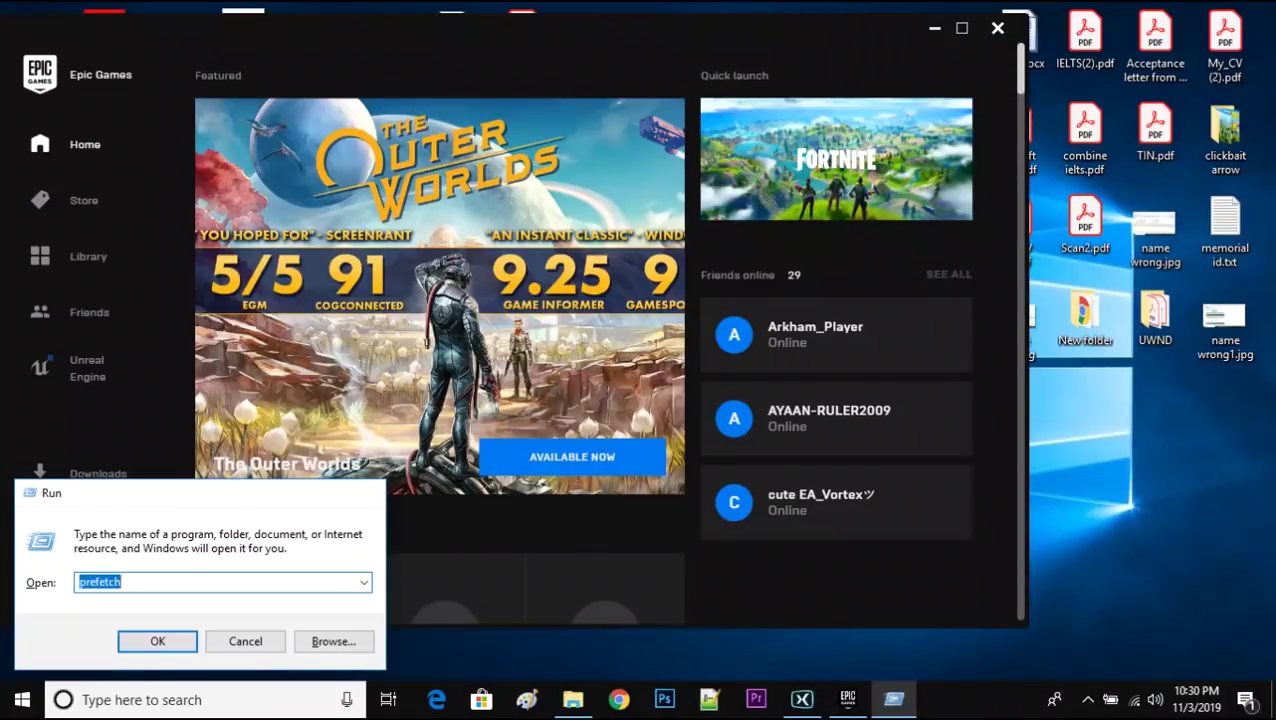
{"action": "key", "text": "Return"}
{"action": "key", "text": "Return"}
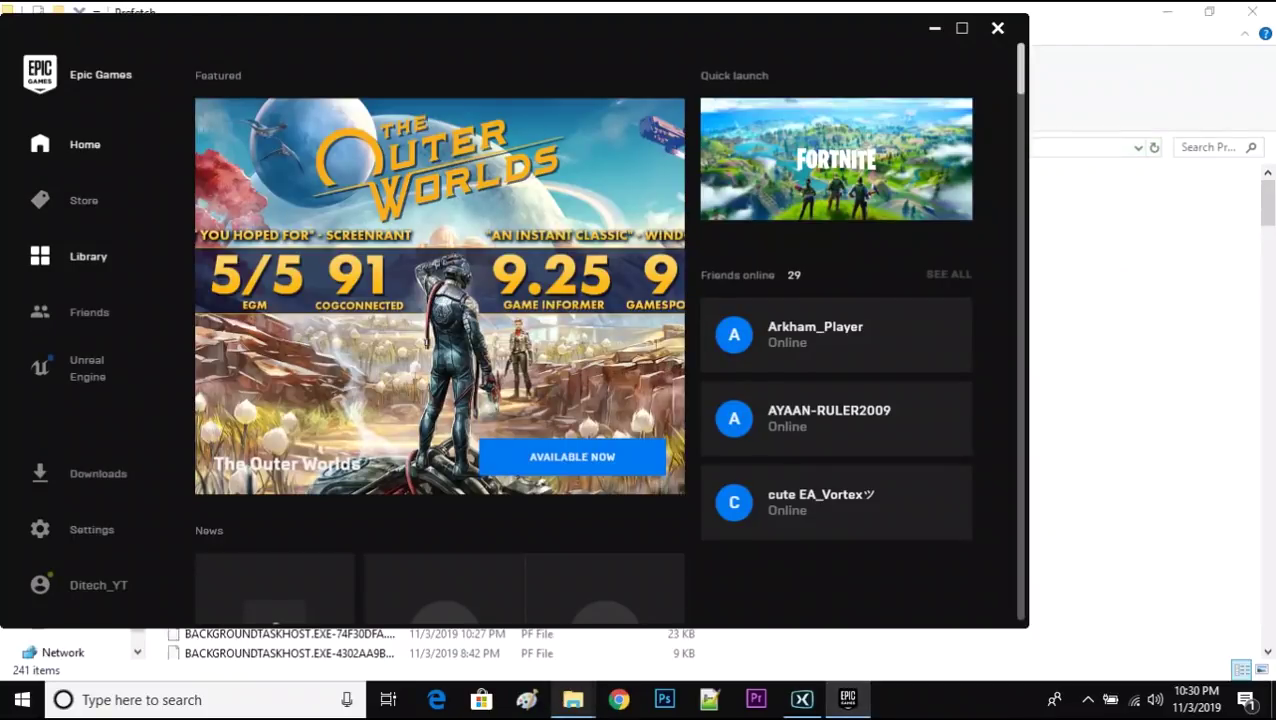
{"action": "mouse_move", "coordinate": [573, 699]}
{"action": "left_click", "coordinate": [675, 620]}
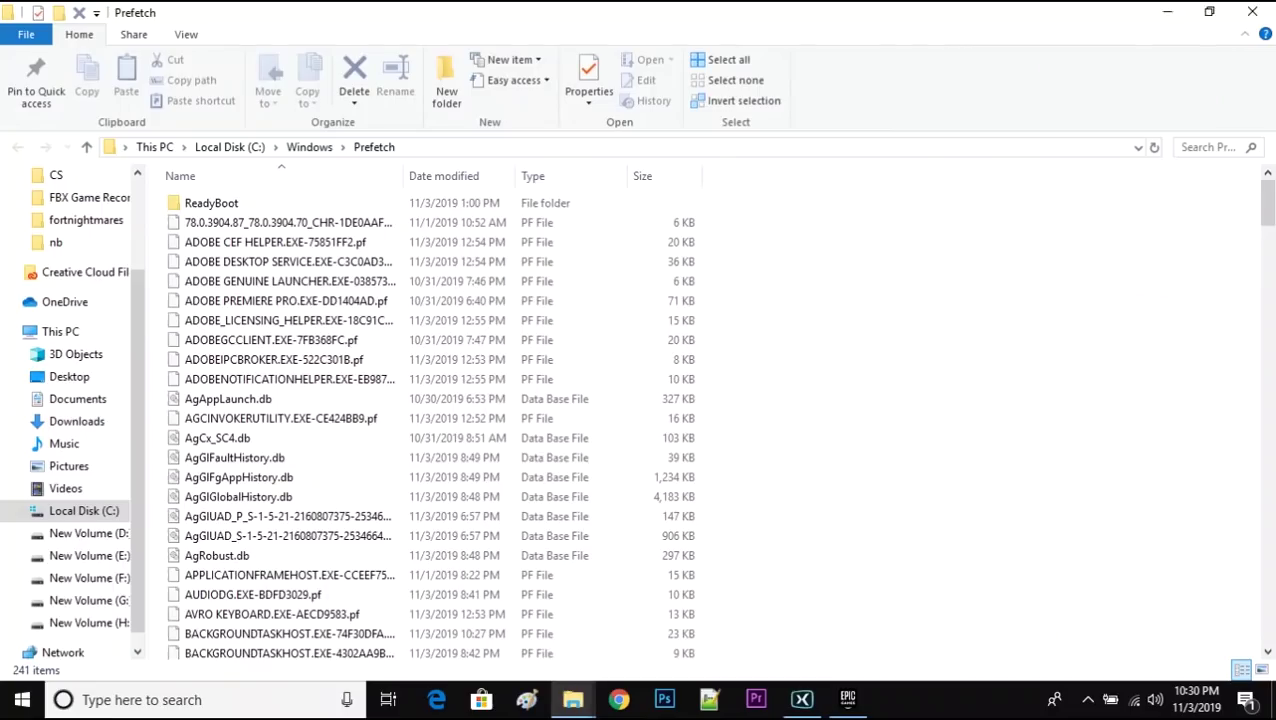
{"action": "key", "text": "ctrl+a"}
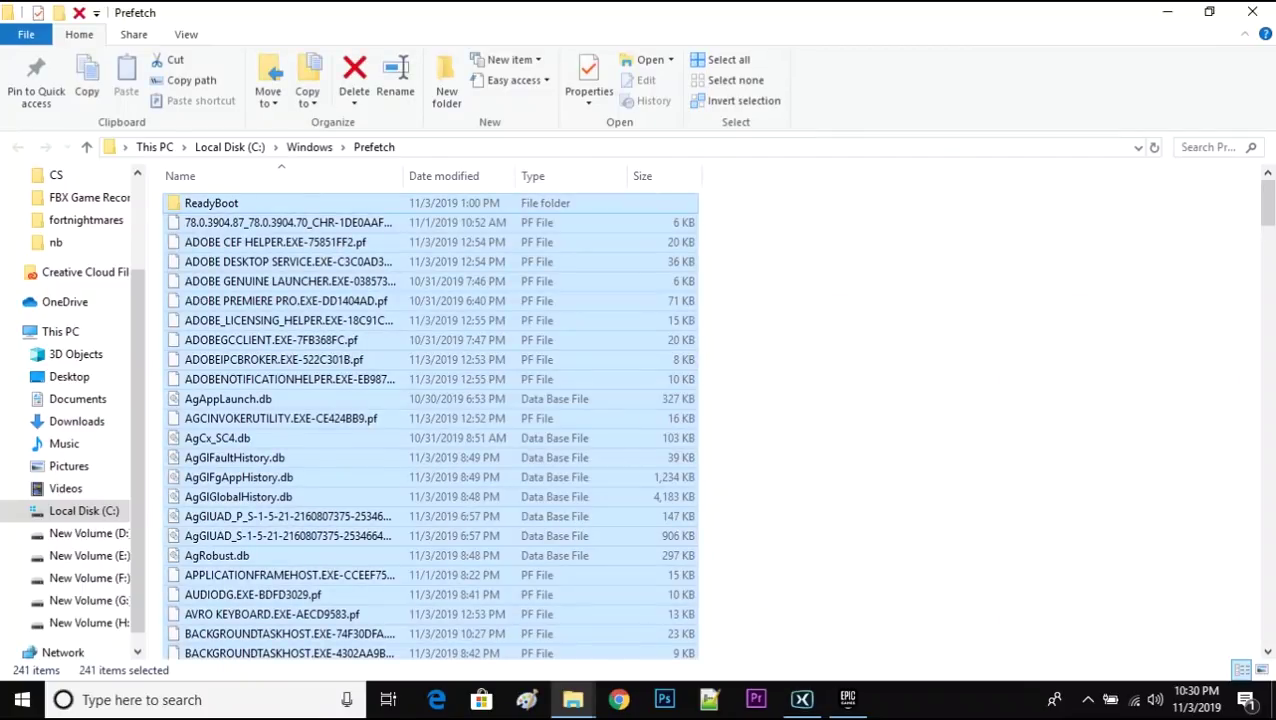
{"action": "key", "text": "shift+Delete"}
{"action": "key", "text": "Return"}
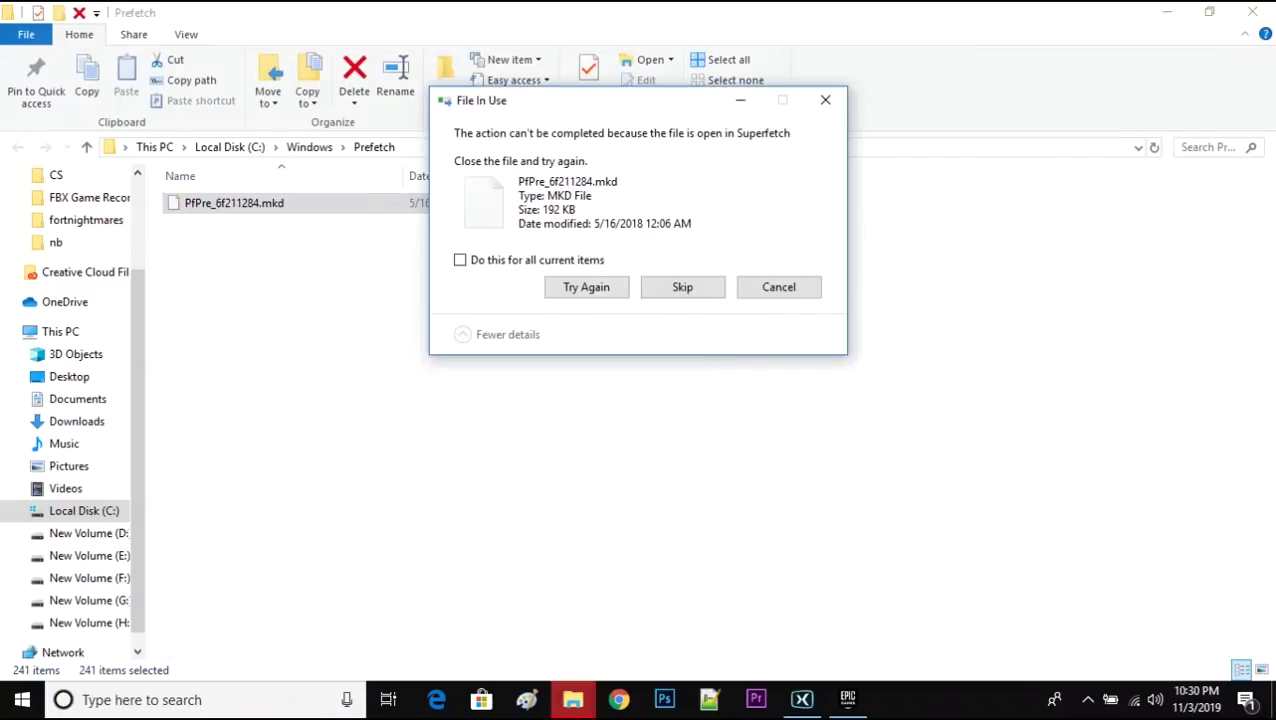
{"action": "left_click", "coordinate": [458, 259]}
{"action": "left_click", "coordinate": [683, 285]}
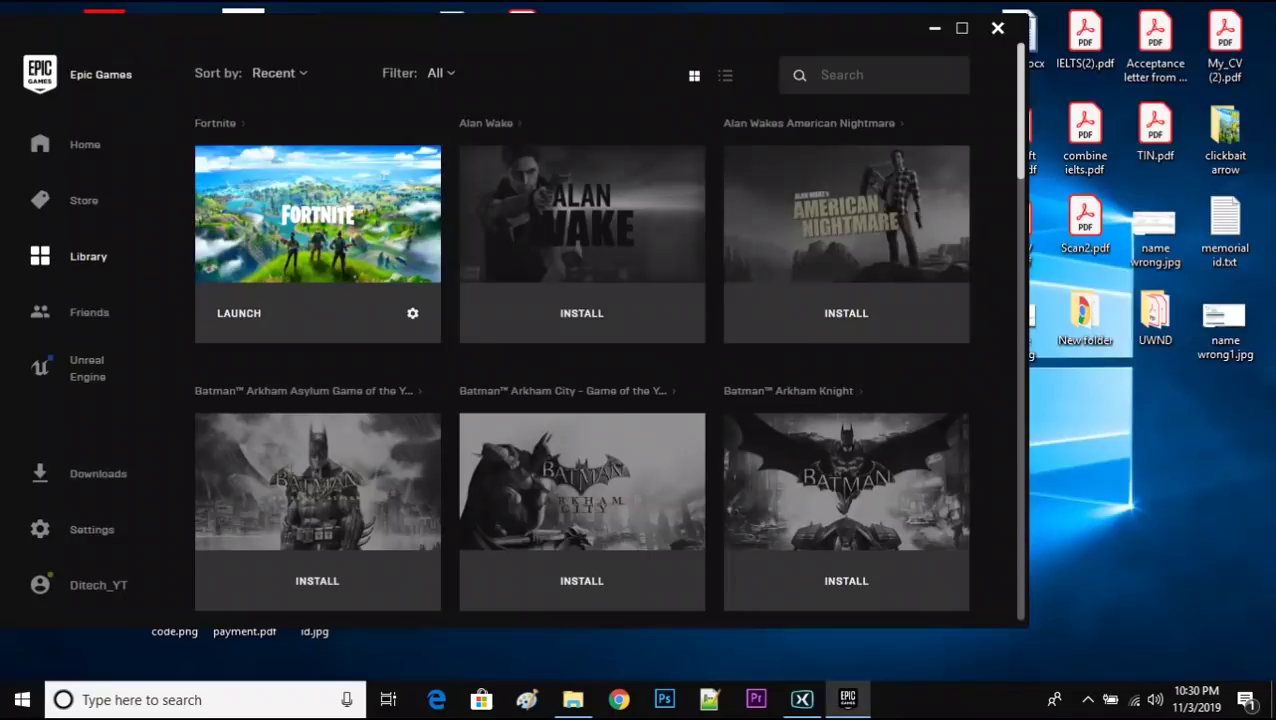
- Minimize the launcher, refresh the desktop four times, and disconnect from the Wi-Fi network
{"action": "left_click", "coordinate": [934, 28]}
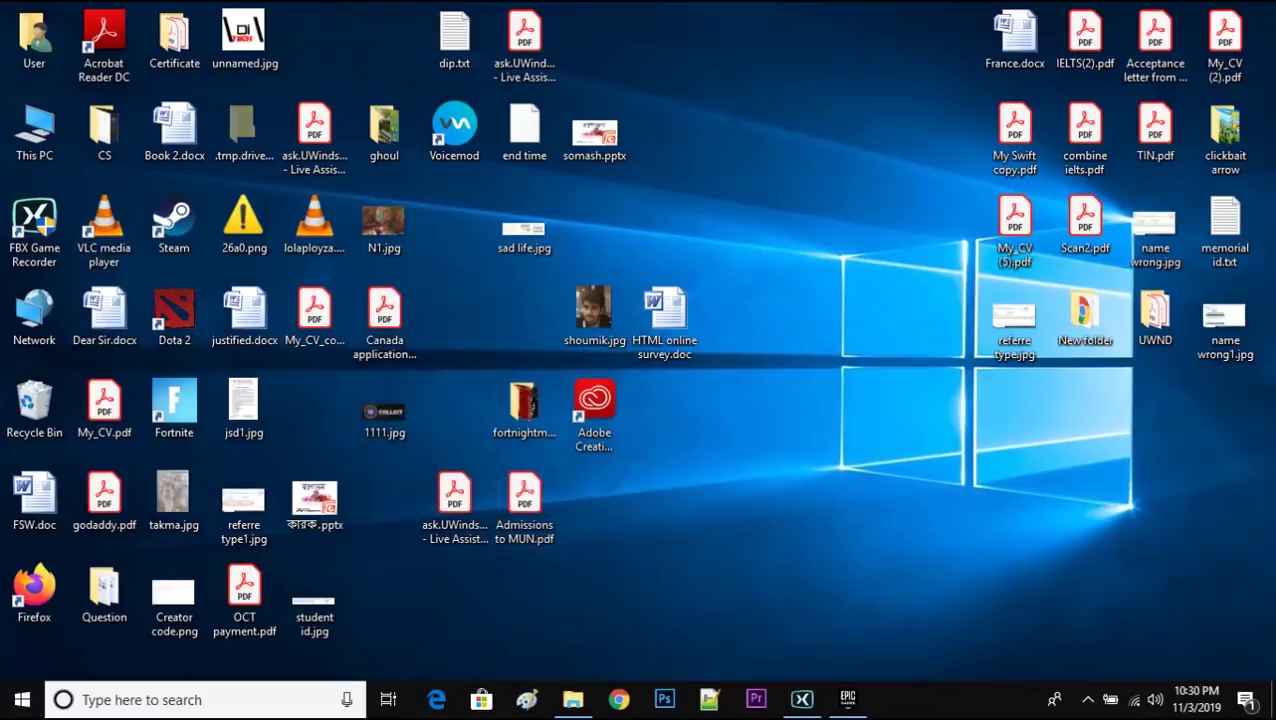
{"action": "right_click", "coordinate": [783, 188]}
{"action": "left_click", "coordinate": [830, 242]}
{"action": "right_click", "coordinate": [817, 141]}
{"action": "left_click", "coordinate": [866, 193]}
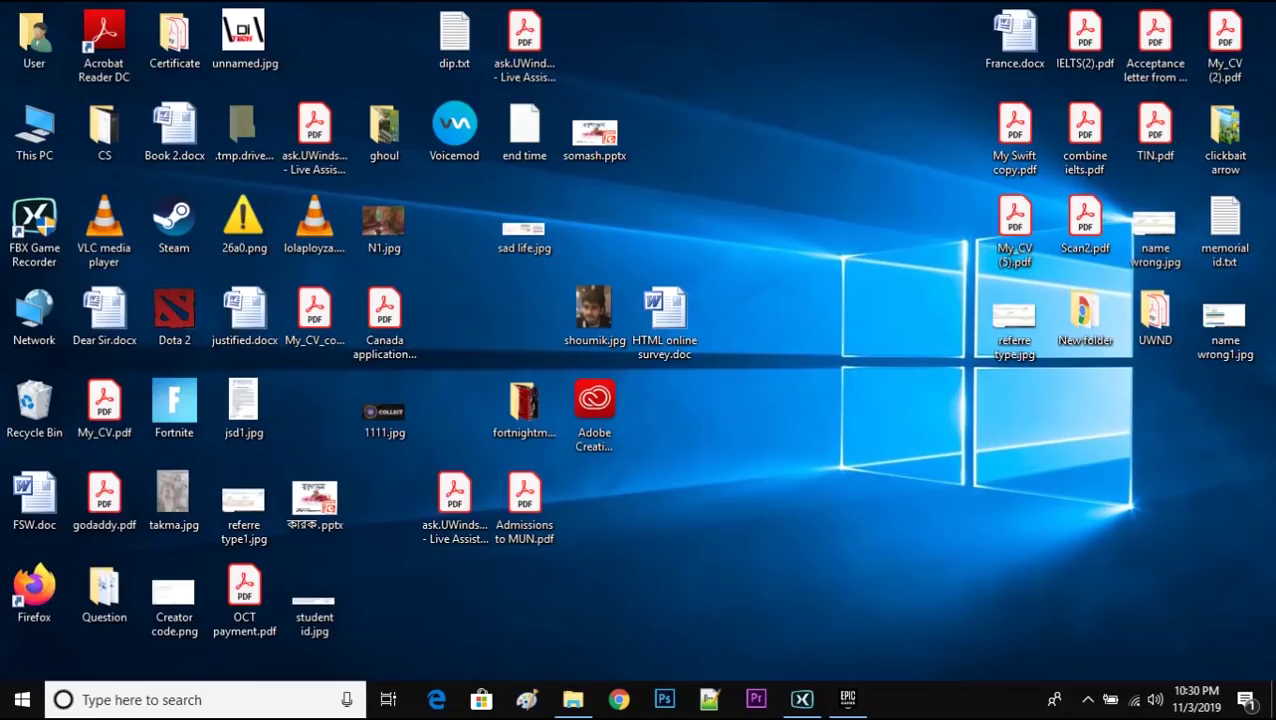
{"action": "right_click", "coordinate": [742, 146]}
{"action": "left_click", "coordinate": [810, 199]}
{"action": "right_click", "coordinate": [758, 156]}
{"action": "left_click", "coordinate": [810, 209]}
{"action": "right_click", "coordinate": [940, 139]}
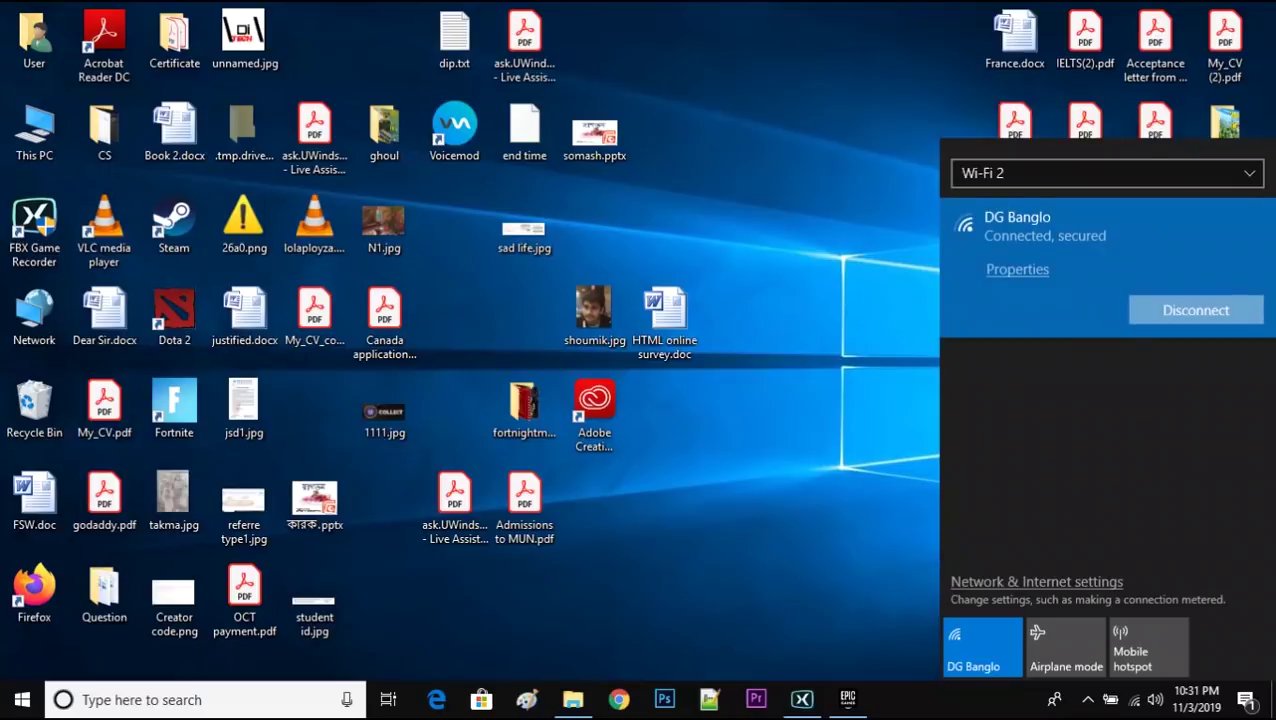
{"action": "left_click", "coordinate": [1195, 310]}
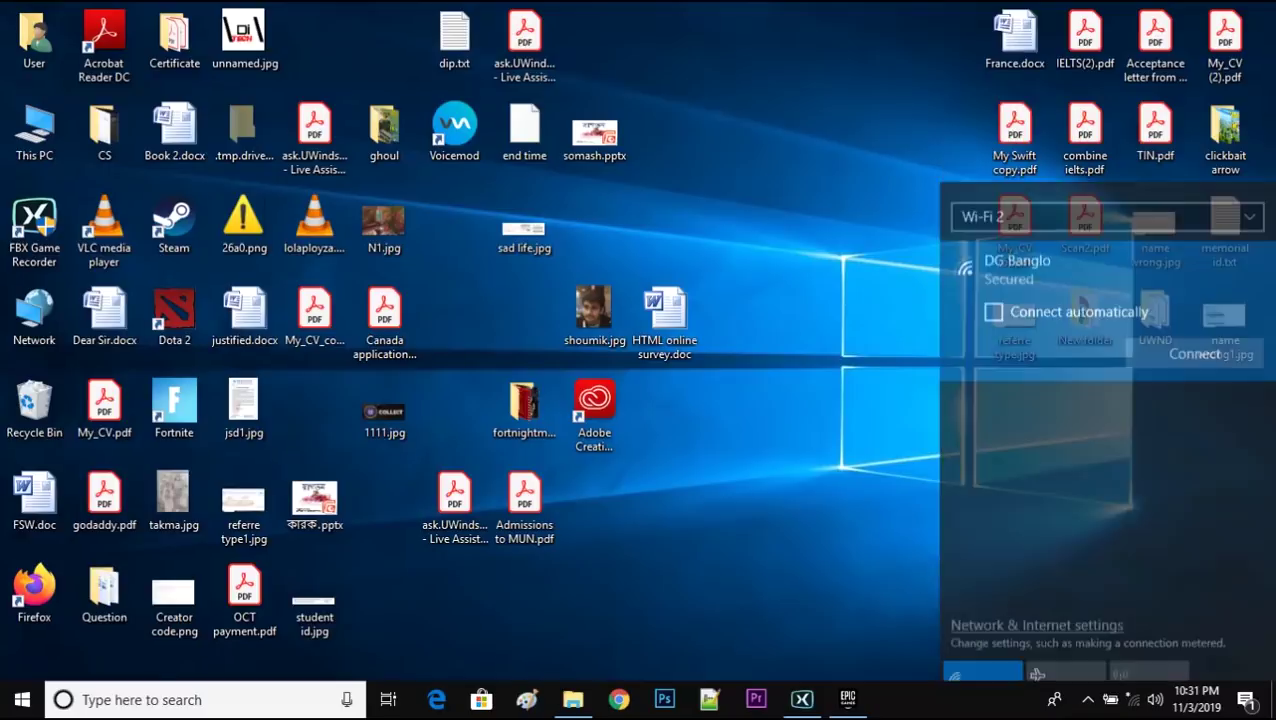
- Refresh the desktop three more times and reconnect to the Wi-Fi network
{"action": "right_click", "coordinate": [804, 242]}
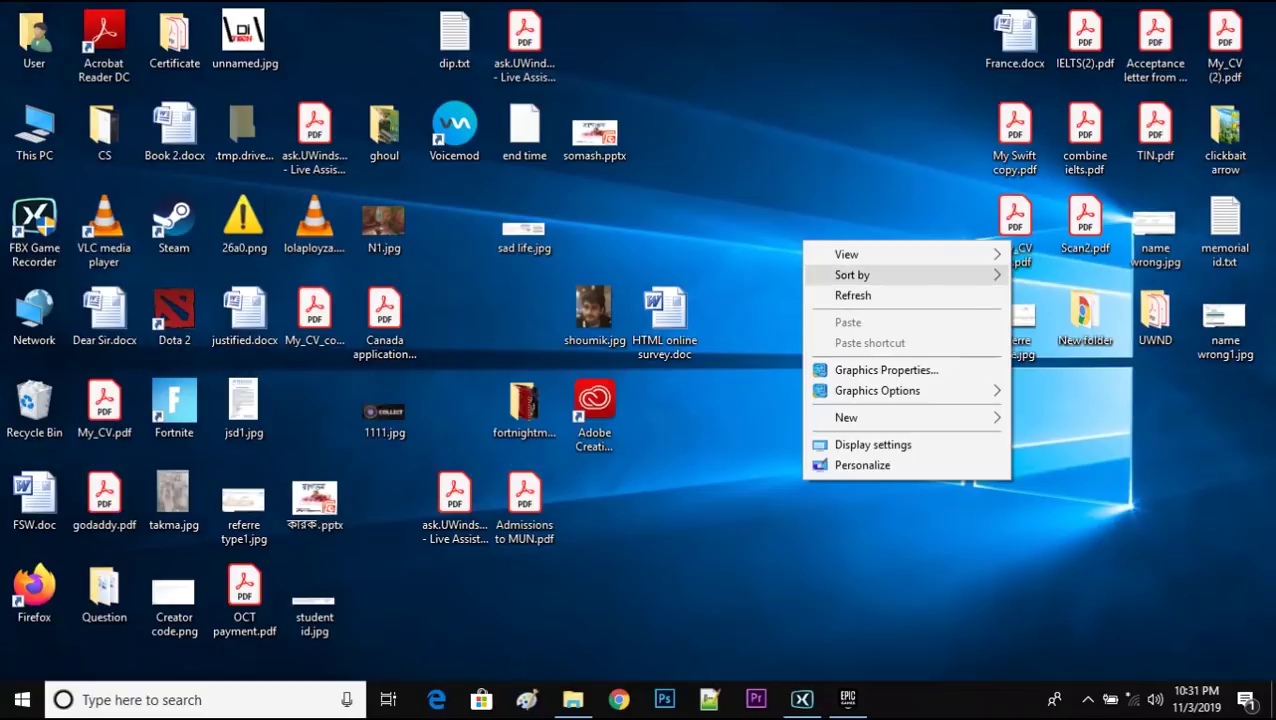
{"action": "left_click", "coordinate": [853, 295]}
{"action": "right_click", "coordinate": [804, 183]}
{"action": "left_click", "coordinate": [853, 242]}
{"action": "right_click", "coordinate": [828, 164]}
{"action": "left_click", "coordinate": [870, 236]}
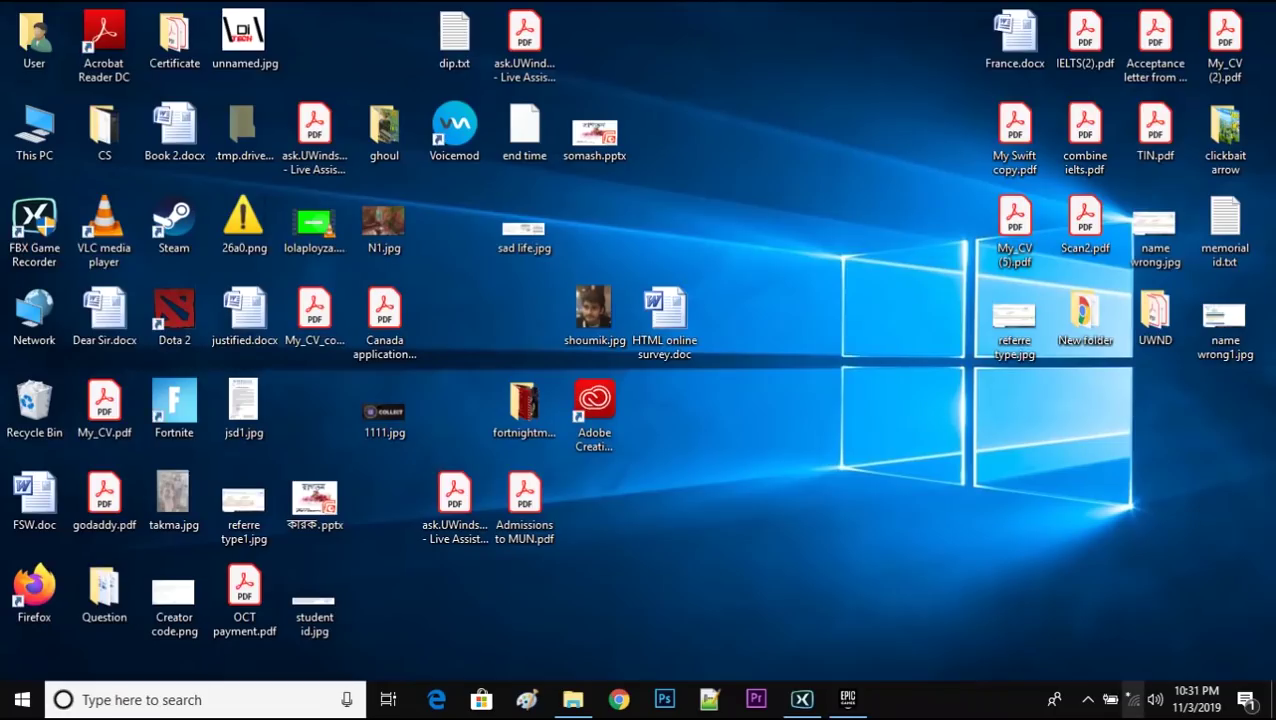
{"action": "left_click", "coordinate": [1132, 699]}
{"action": "left_click", "coordinate": [1017, 225]}
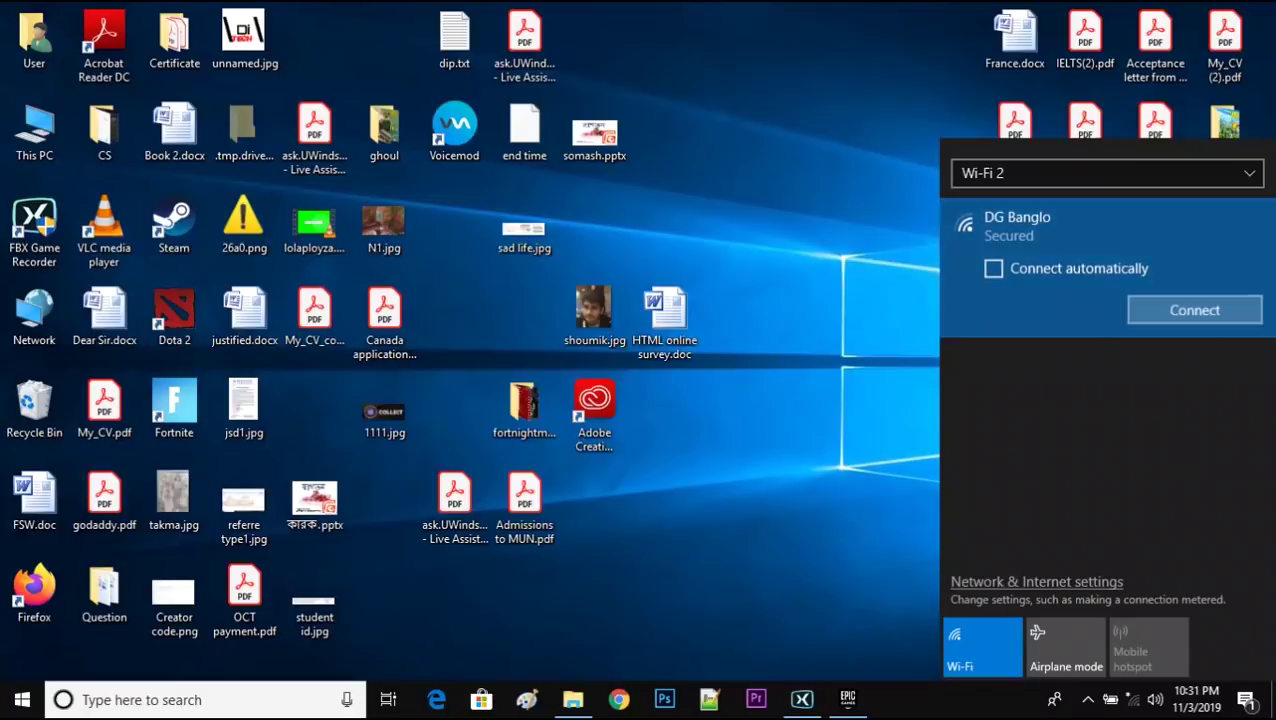
{"action": "key", "text": "Return"}
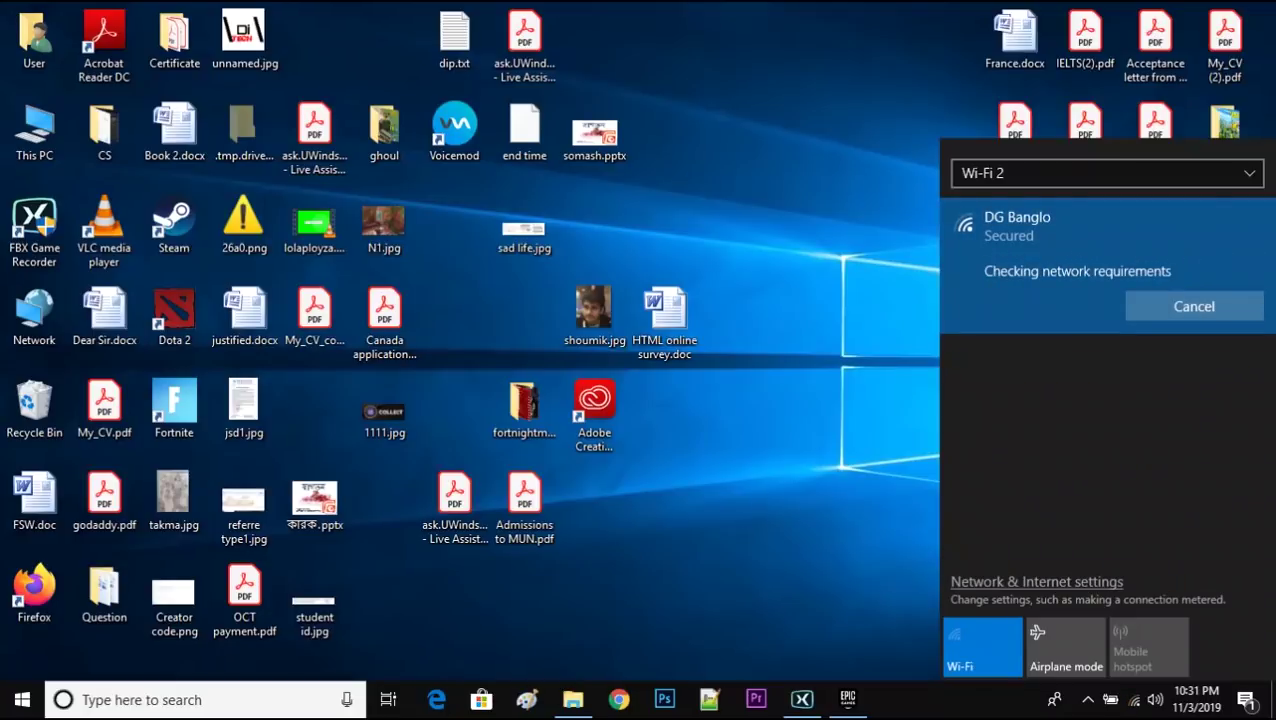
- Go to the Epic Games Library and launch Fortnite
{"action": "left_click", "coordinate": [847, 699]}
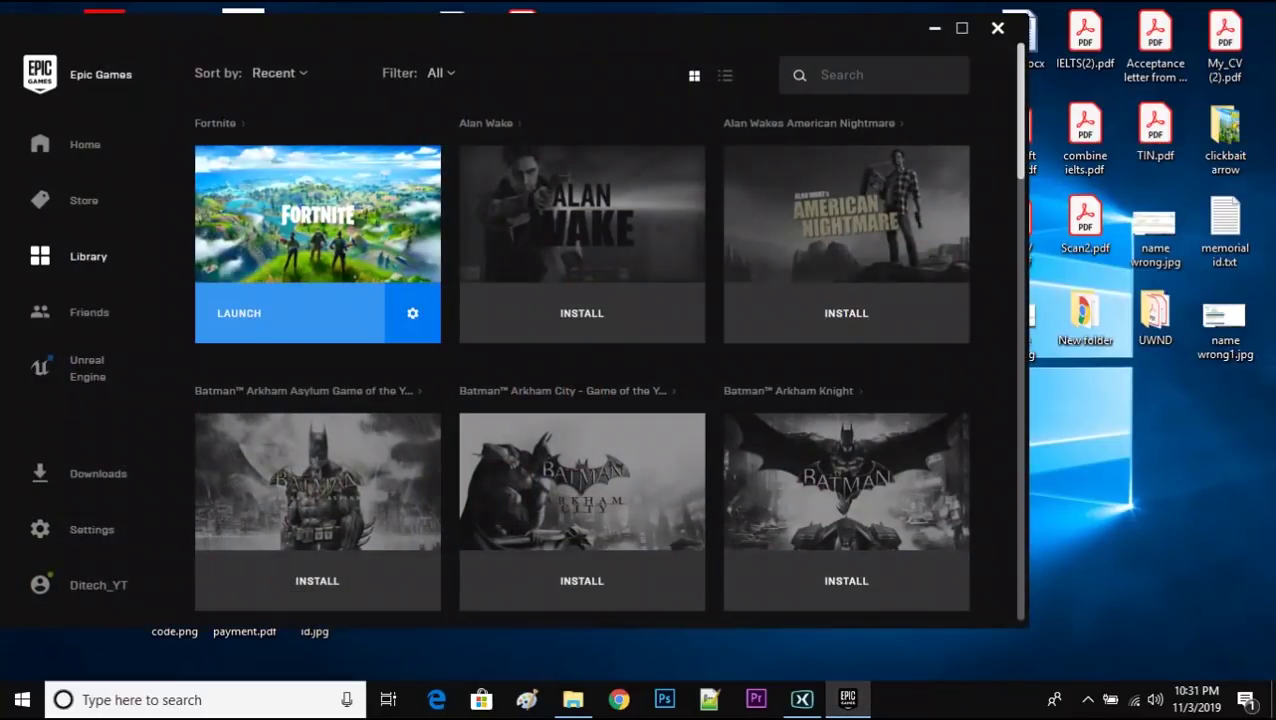
{"action": "left_click", "coordinate": [239, 313]}
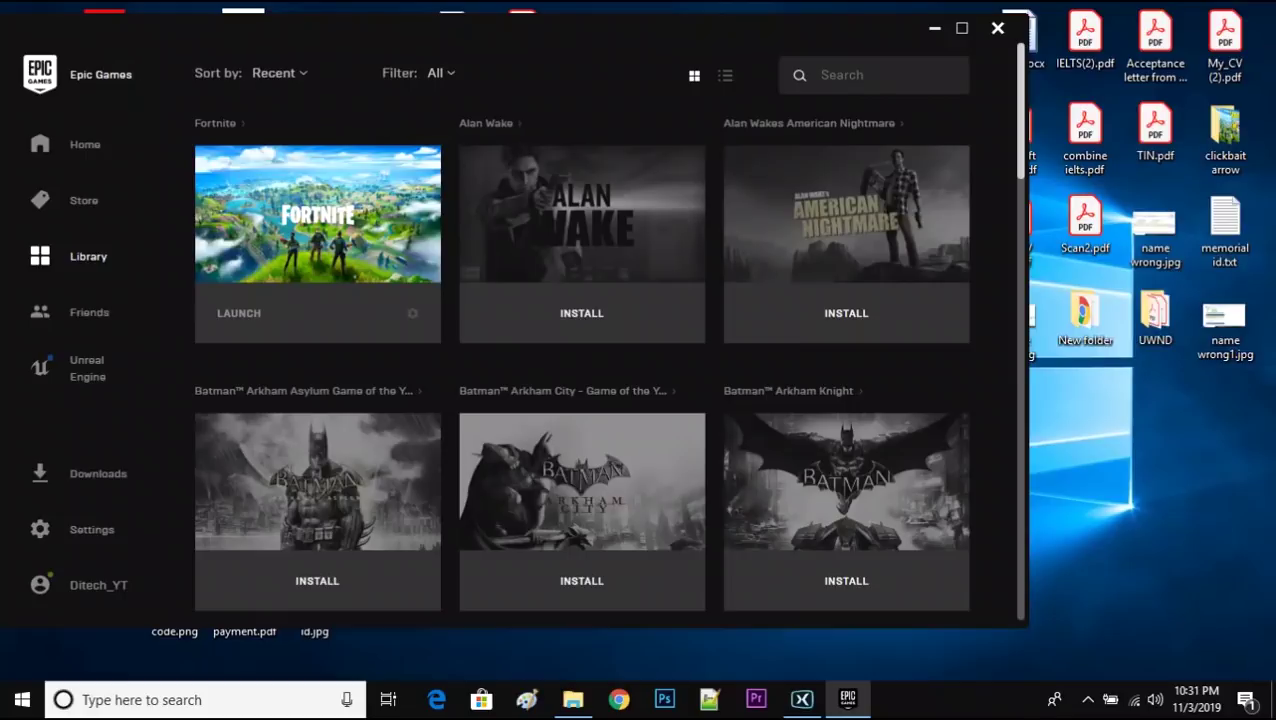
{"action": "mouse_move", "coordinate": [572, 699]}
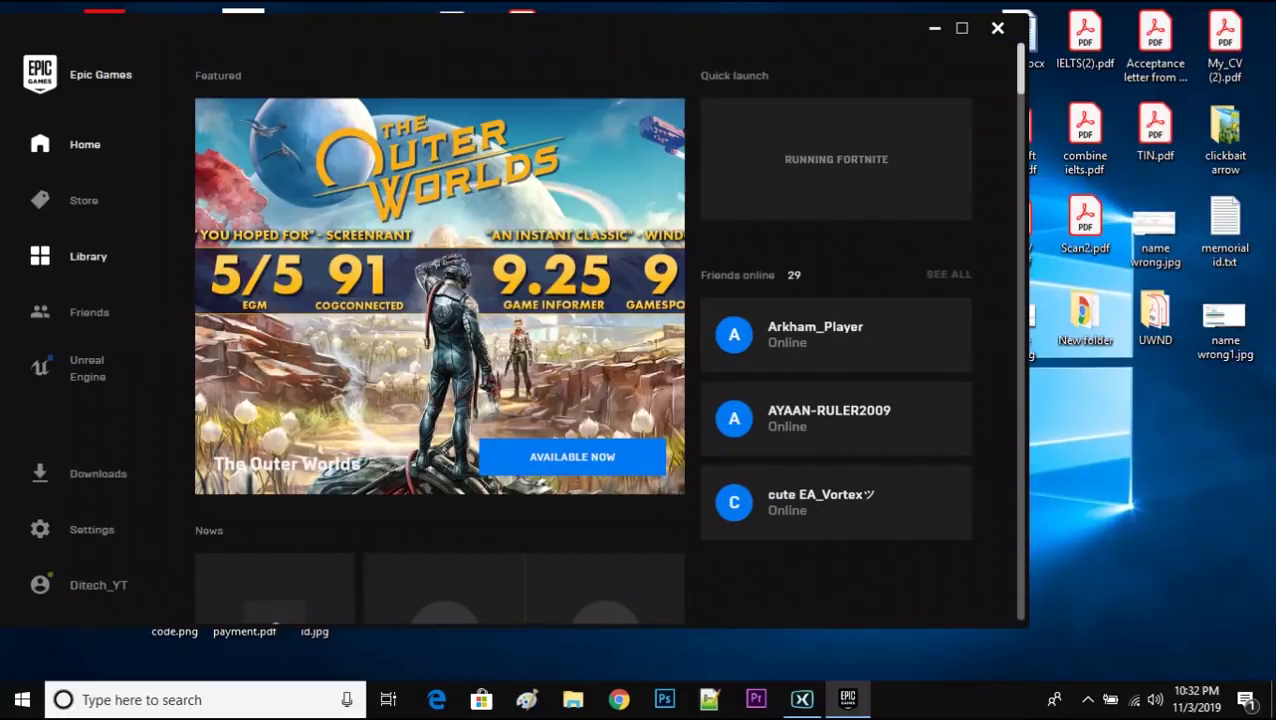
- Switch the Epic Games Launcher to Library, then minimize it to expose Fortnite's loading screen
{"action": "left_click", "coordinate": [88, 256]}
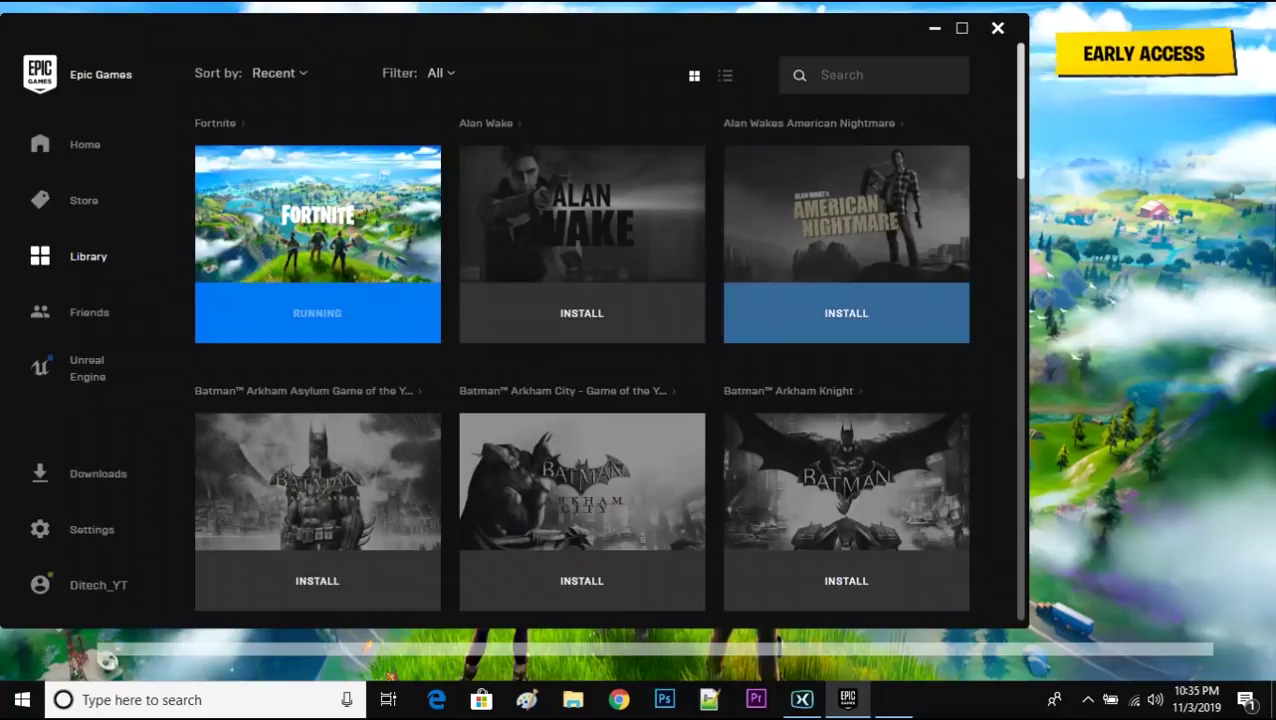
{"action": "mouse_move", "coordinate": [893, 698]}
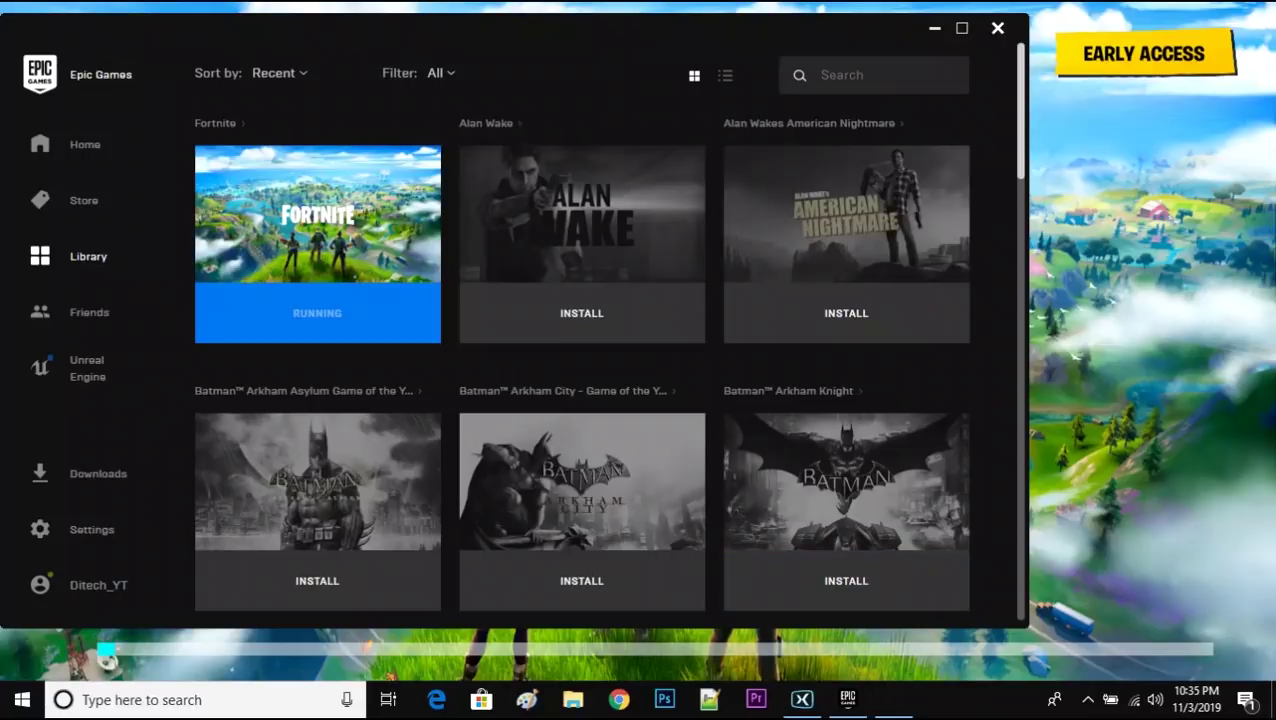
{"action": "left_click", "coordinate": [934, 28]}
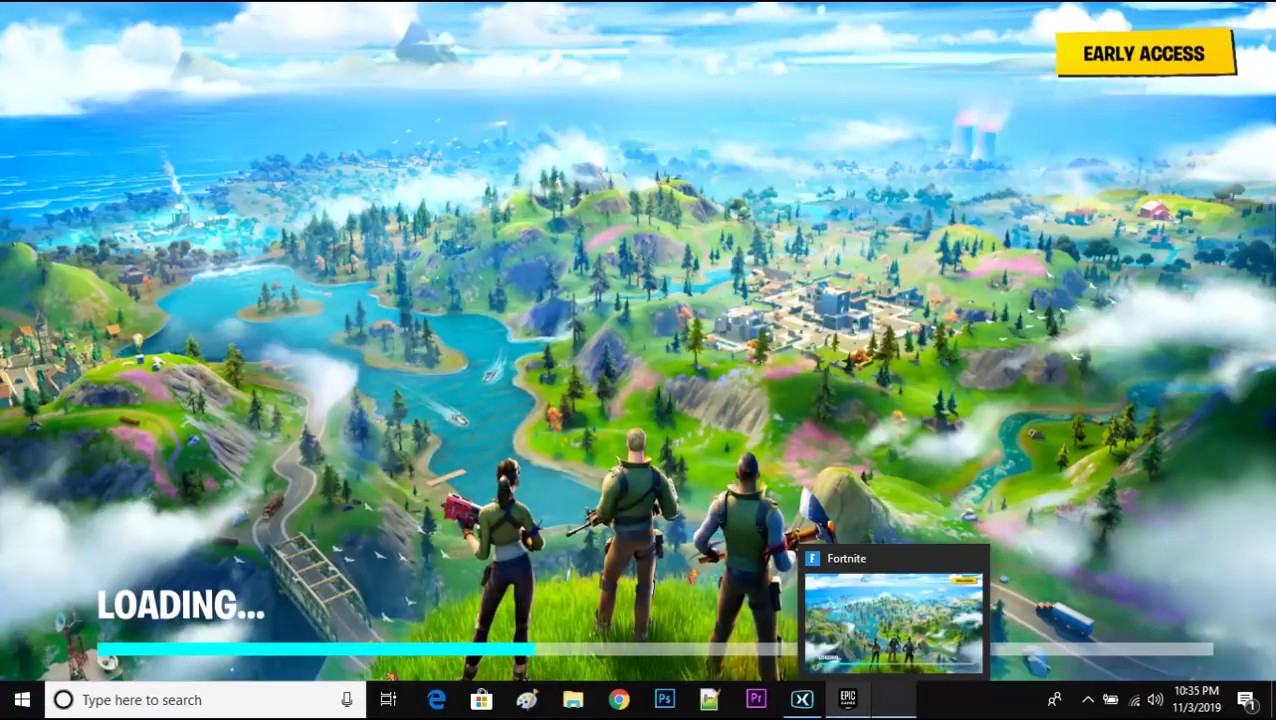
- Restore the Fortnite window from the taskbar and let it load to Select a Game Mode
{"action": "left_click", "coordinate": [893, 699]}
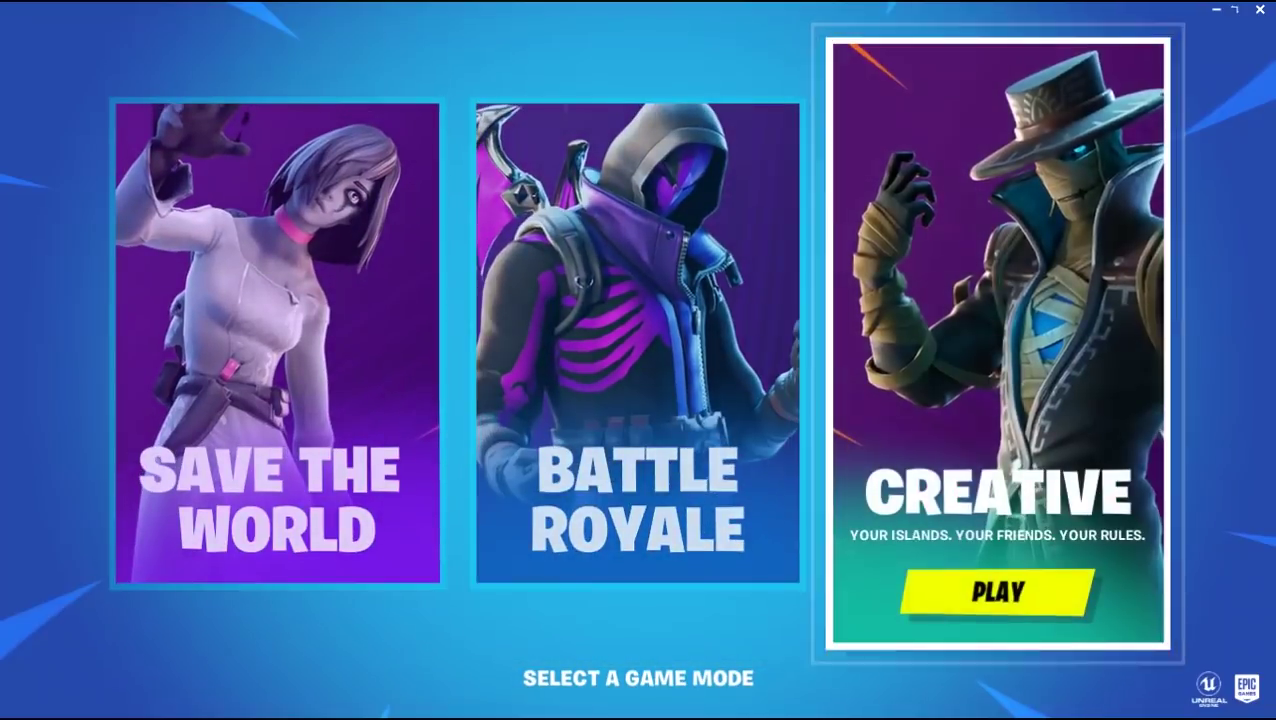
- Choose Battle Royale and dismiss the Fortnitemares news to reach the Squads Fill lobby
{"action": "key", "text": "Return"}
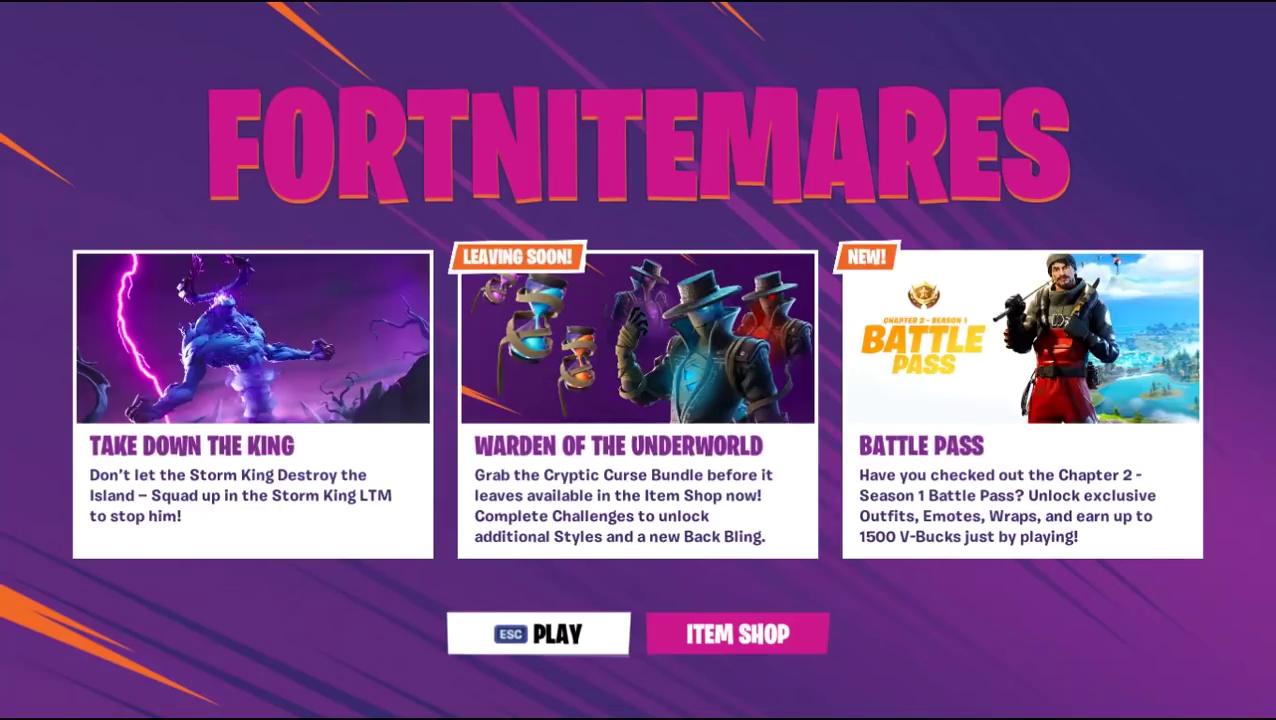
{"action": "key", "text": "Escape"}
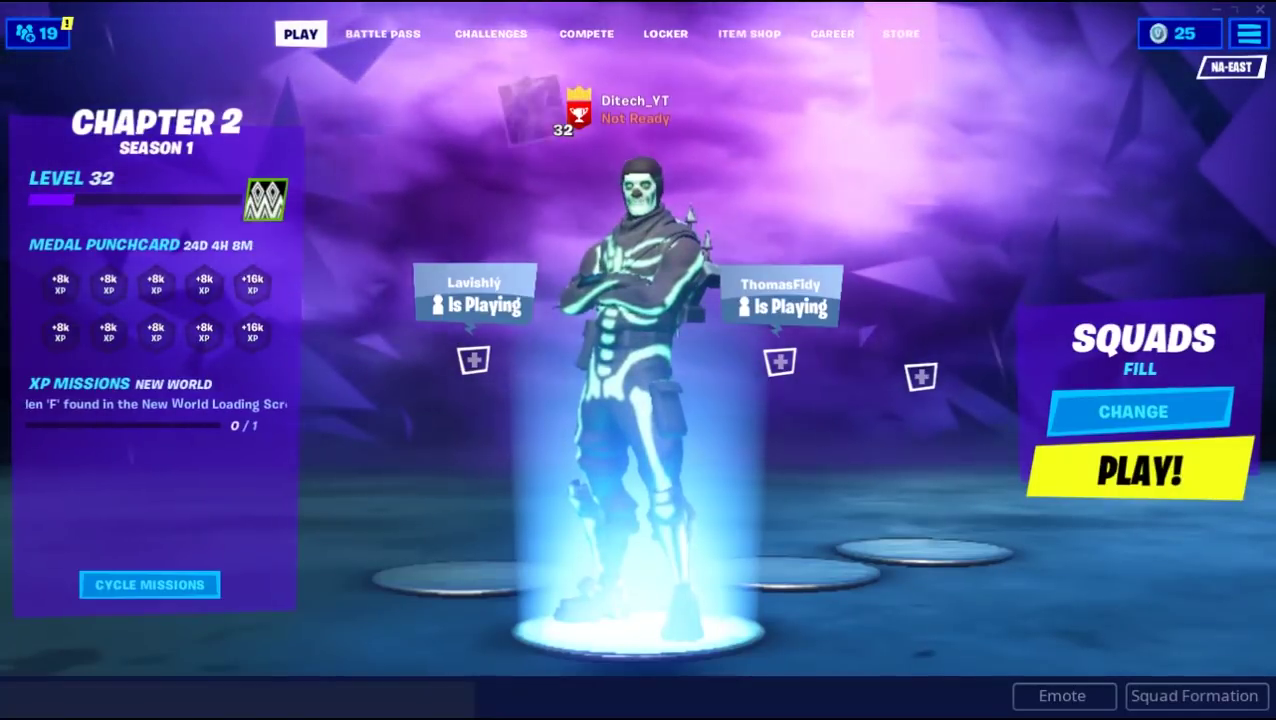